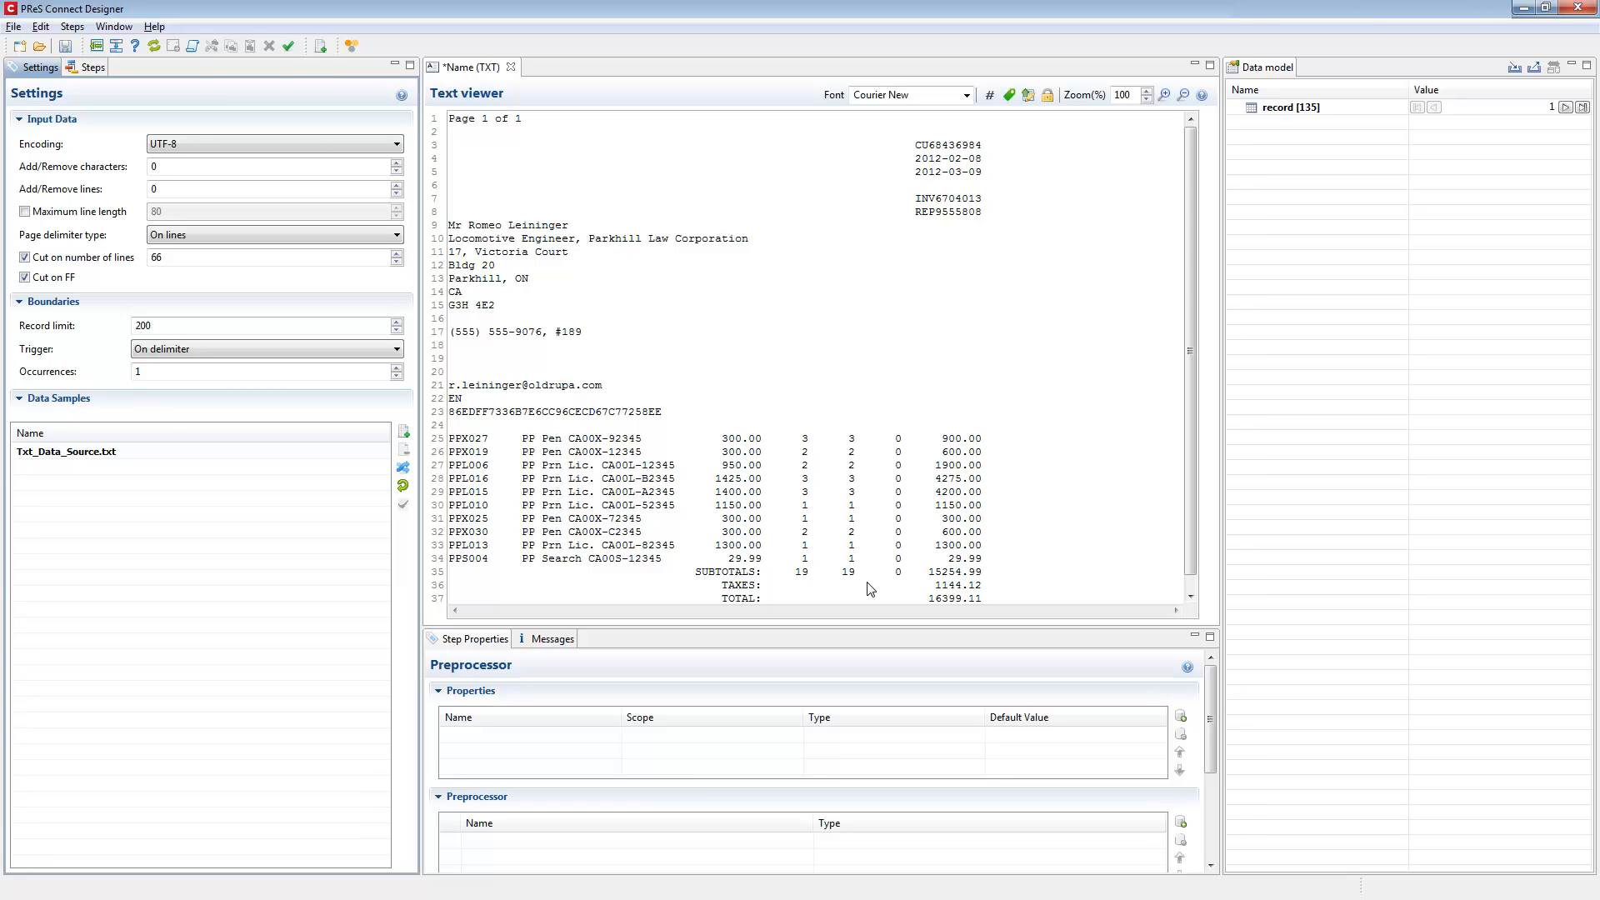
Trigger record boundaries on the text "Page 1 of" in the selected area of line 1, and review the second record's pages
drag(450, 121, 509, 127)
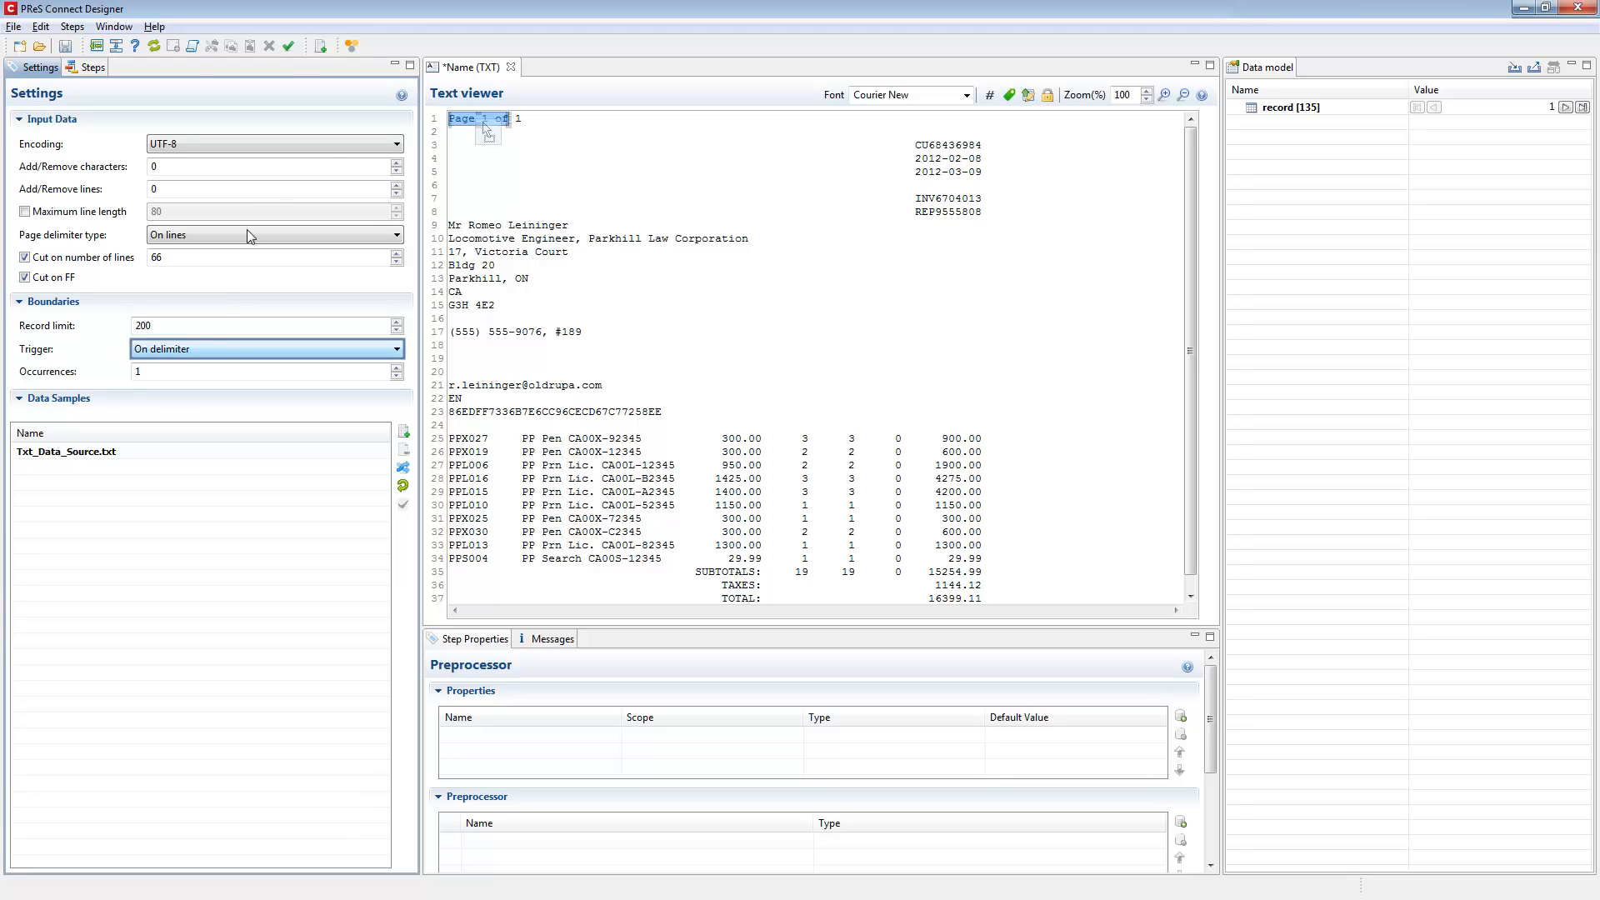
click(209, 349)
click(184, 378)
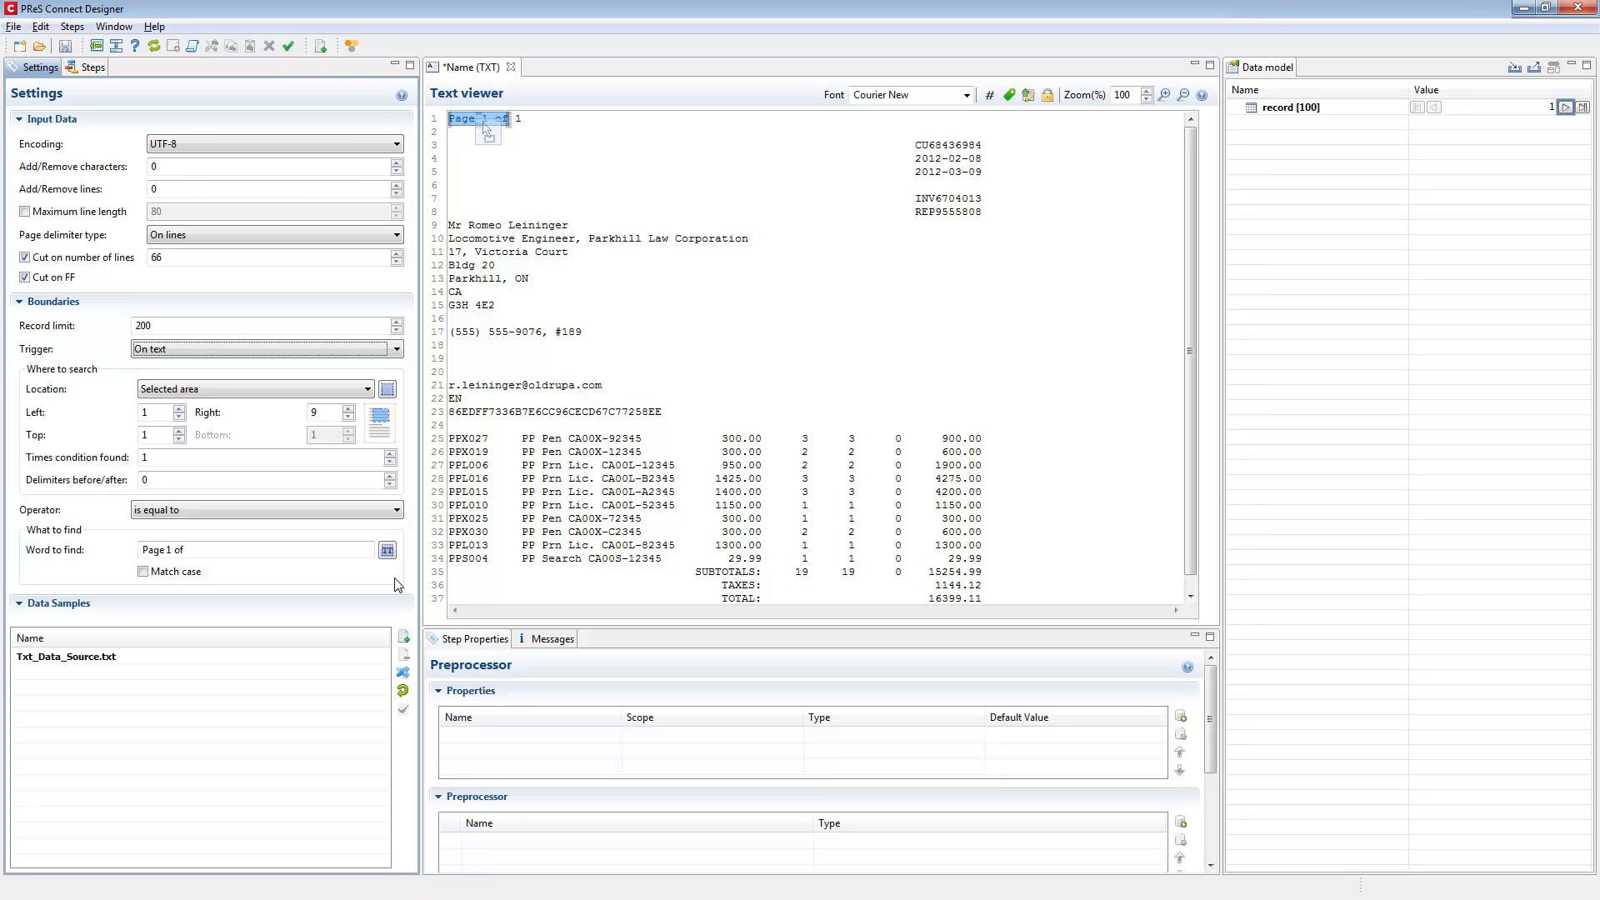
click(1566, 107)
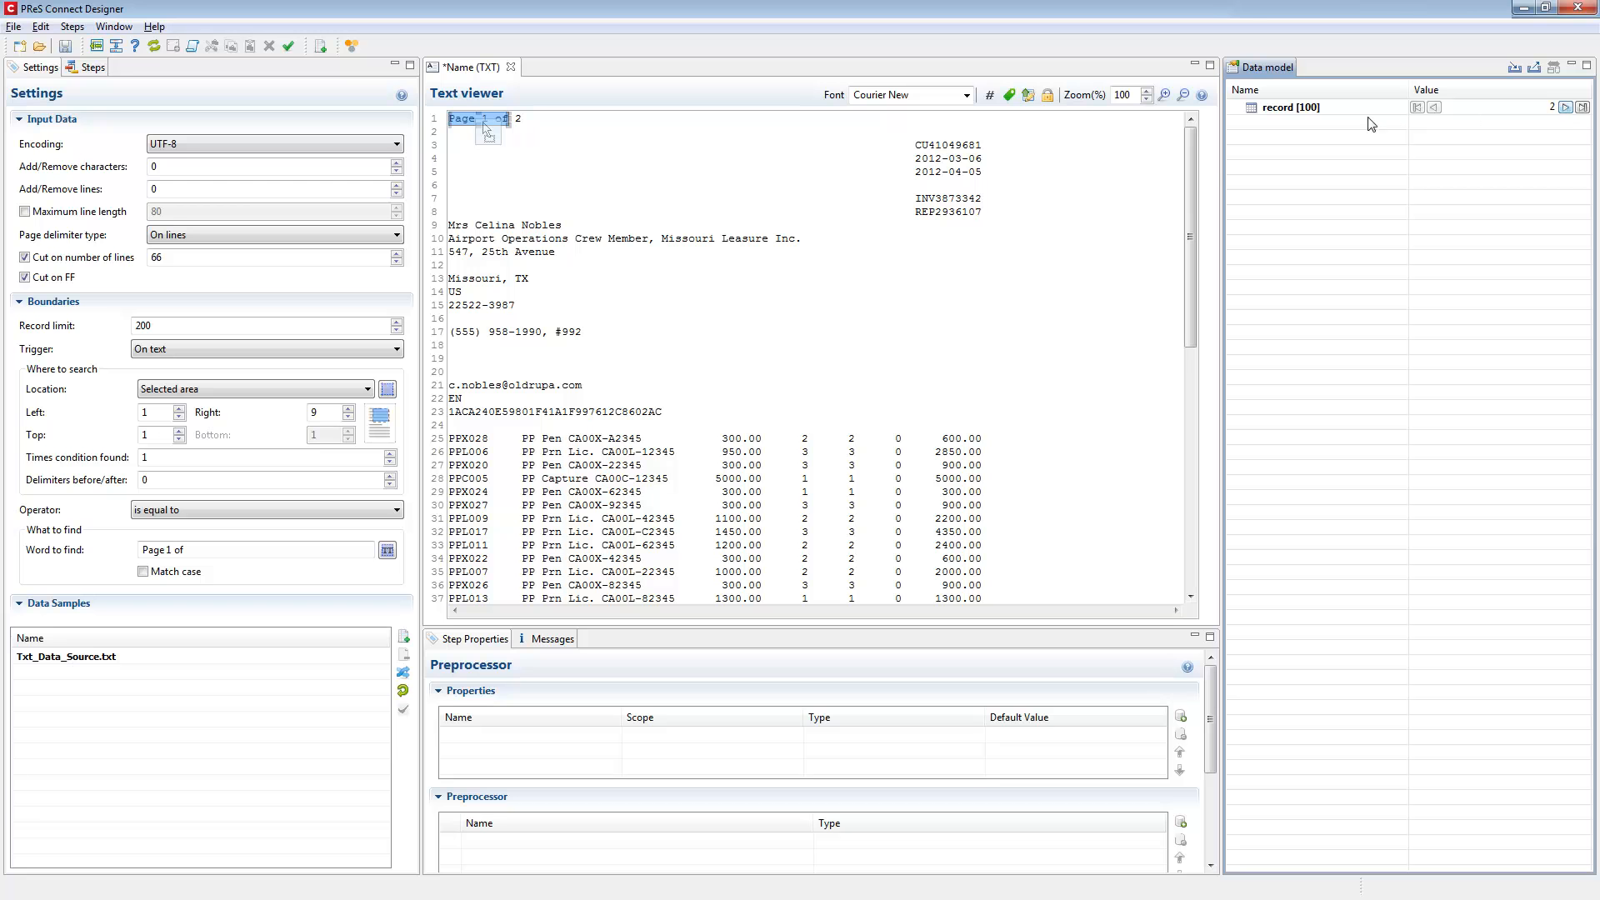
drag(1191, 210, 1225, 429)
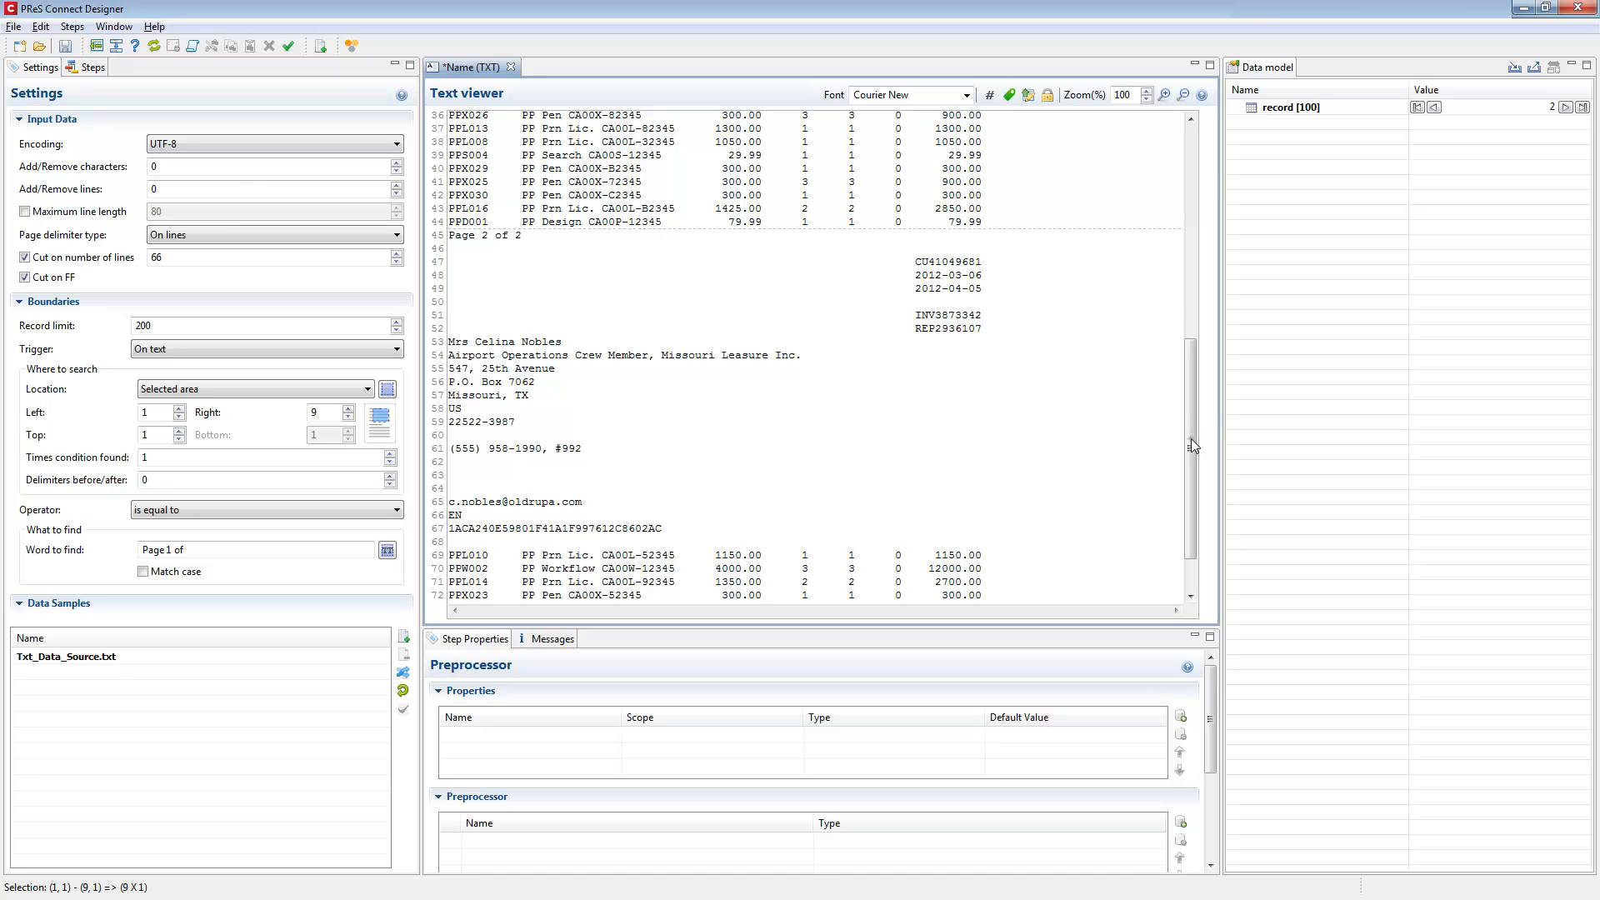
drag(1190, 439, 1219, 173)
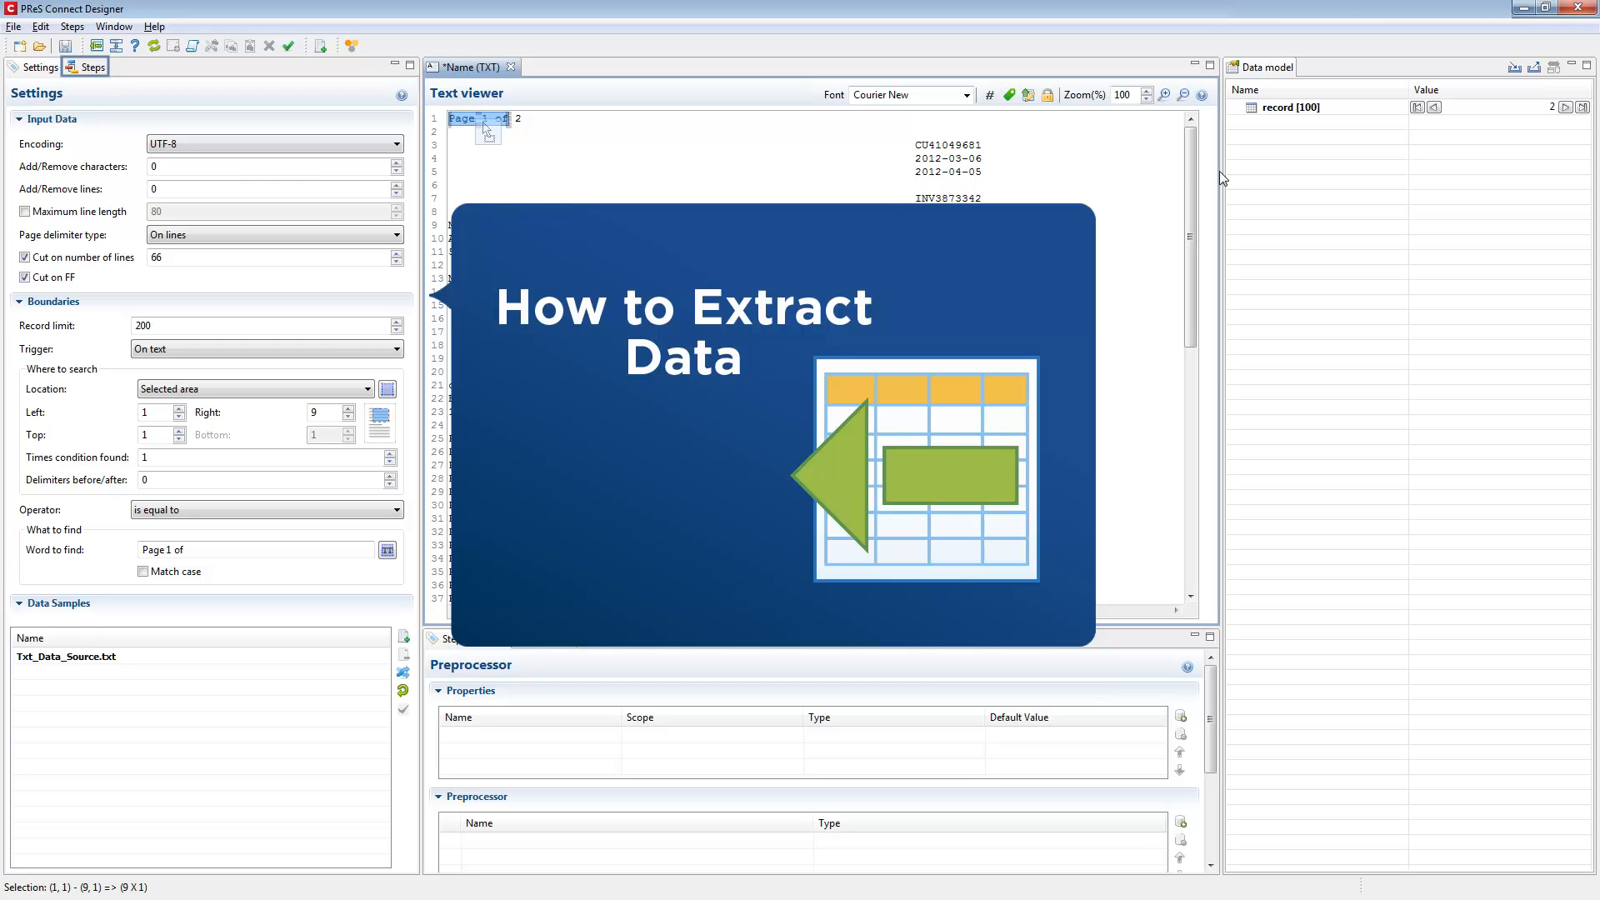
Add an Extract step for the block of customer number, dates, invoice and rep numbers on lines 3 to 8
click(91, 68)
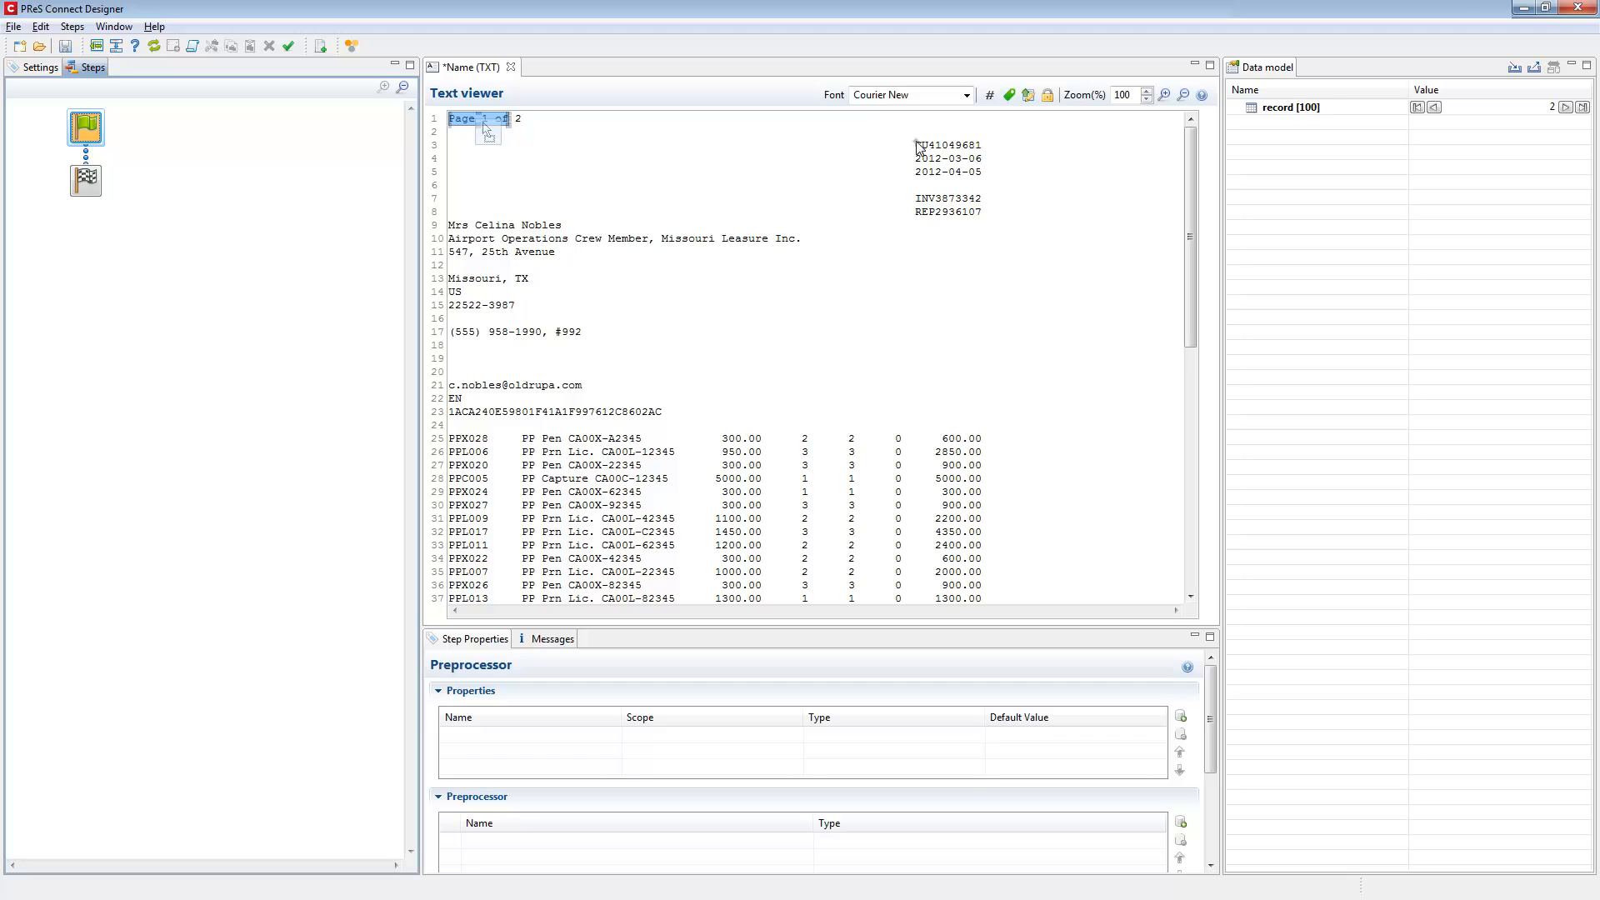
drag(920, 147, 984, 221)
key(F6)
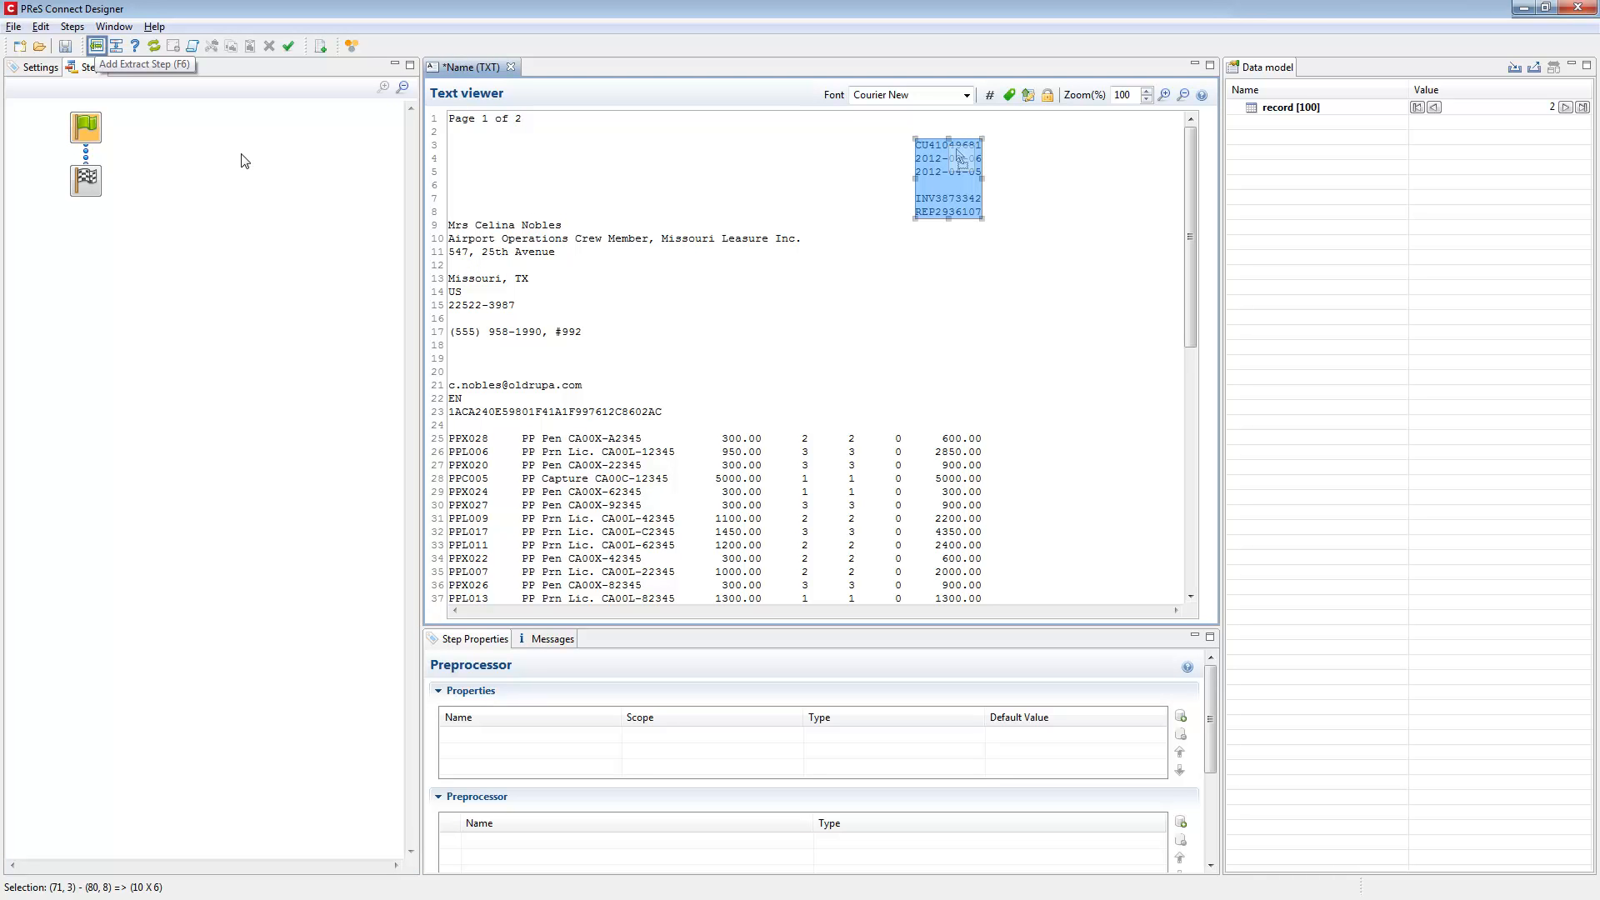
click(96, 45)
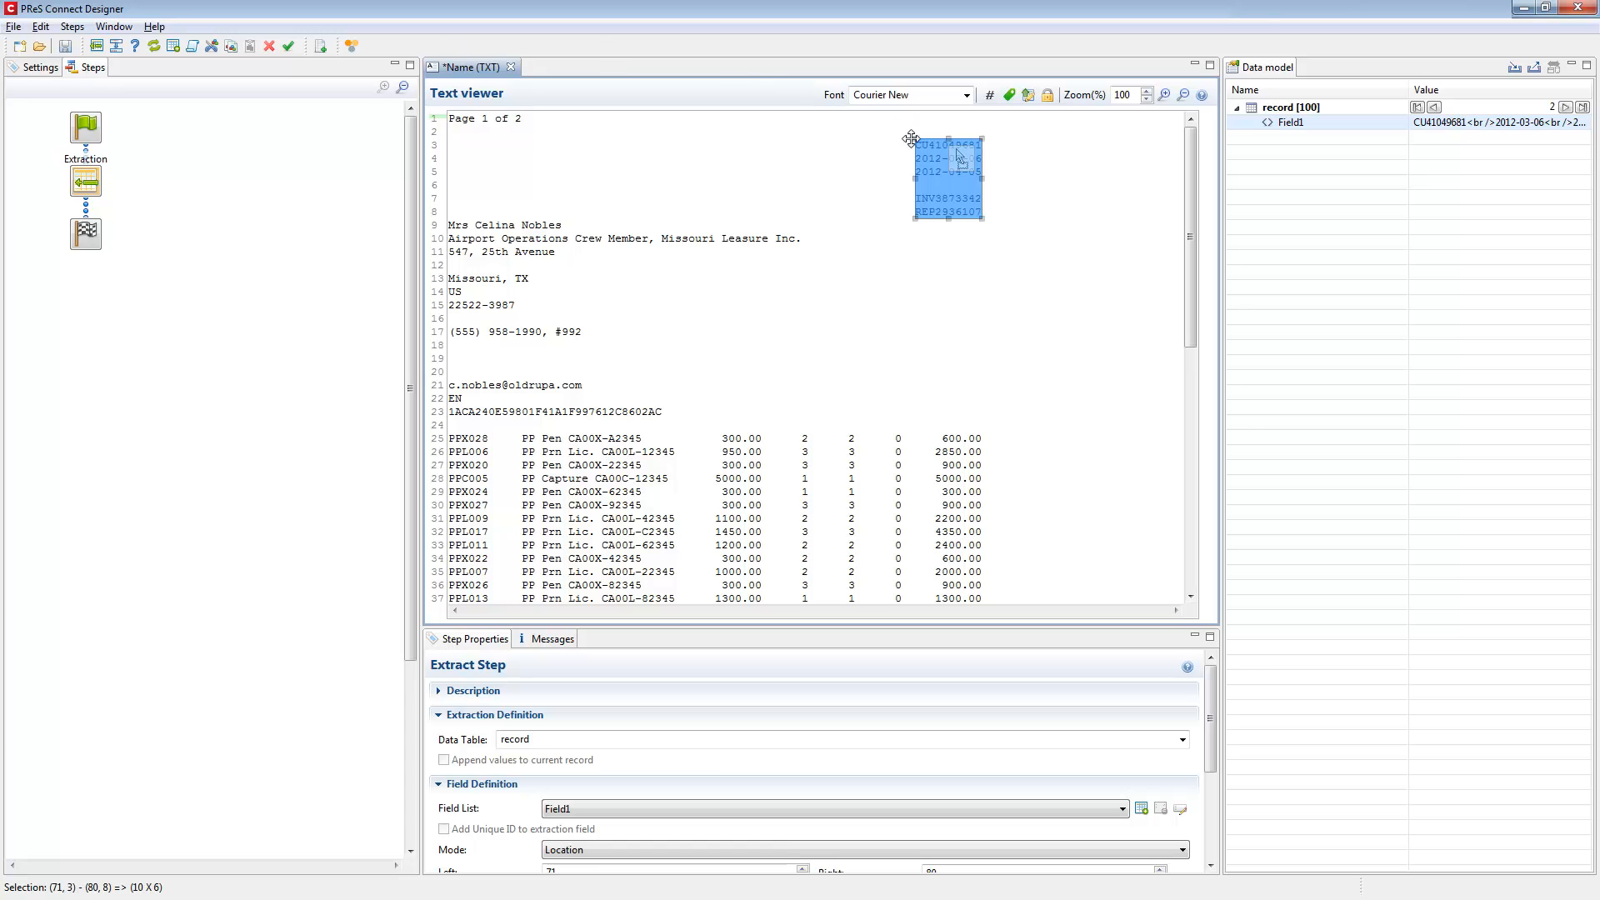
Add the customer's name, address and contact block on lines 9 to 23 as a second field of the extraction
right_click(940, 186)
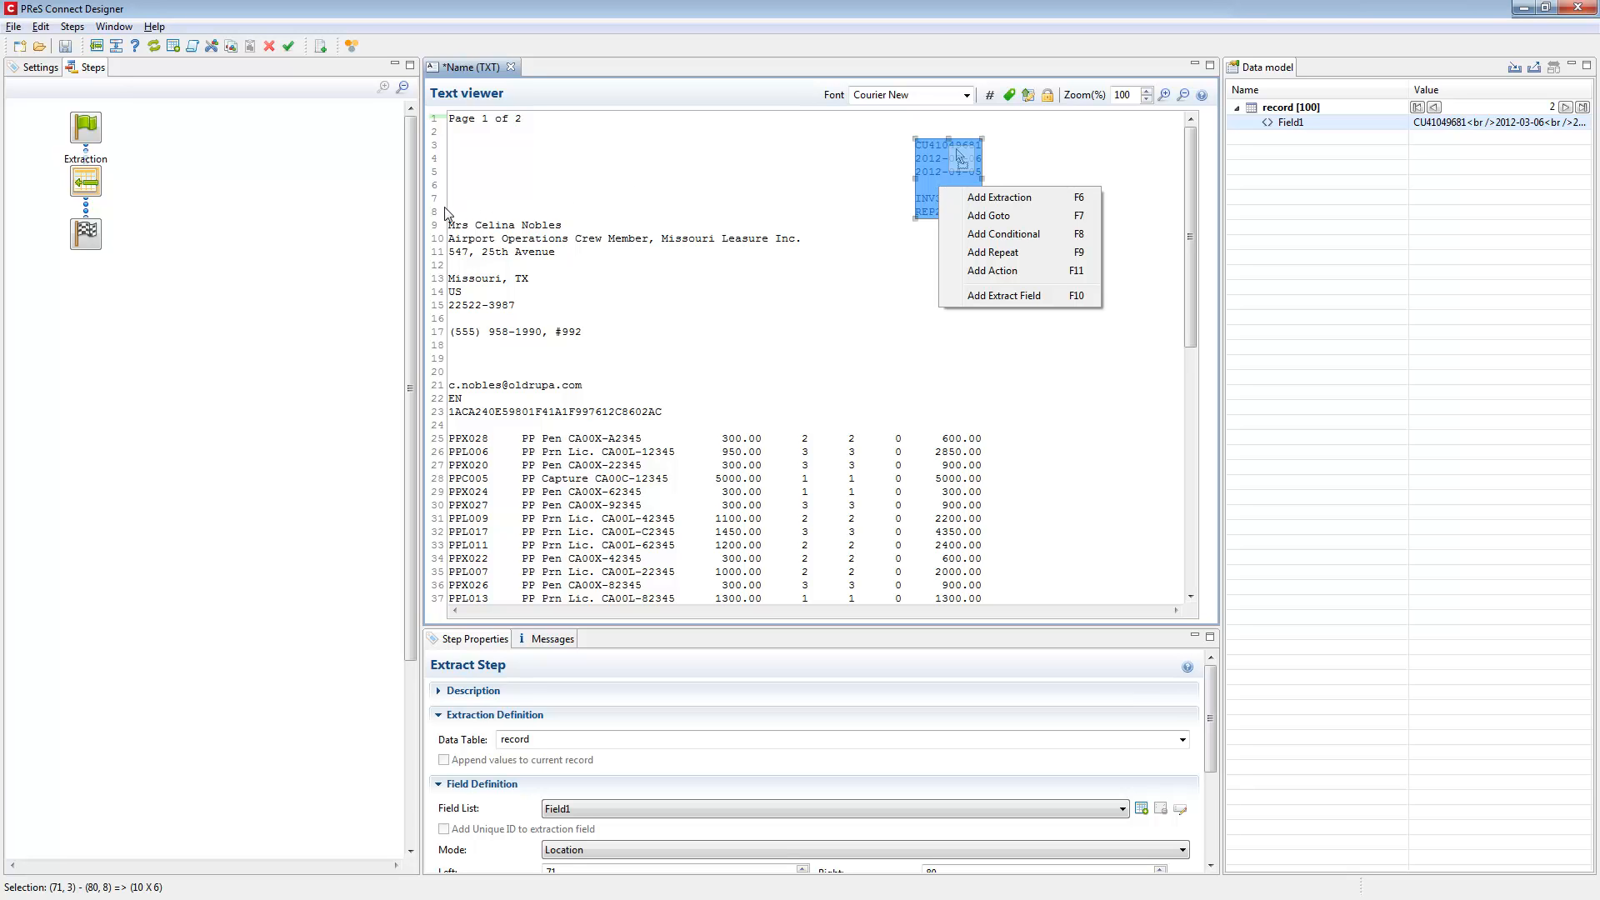
drag(447, 219, 922, 427)
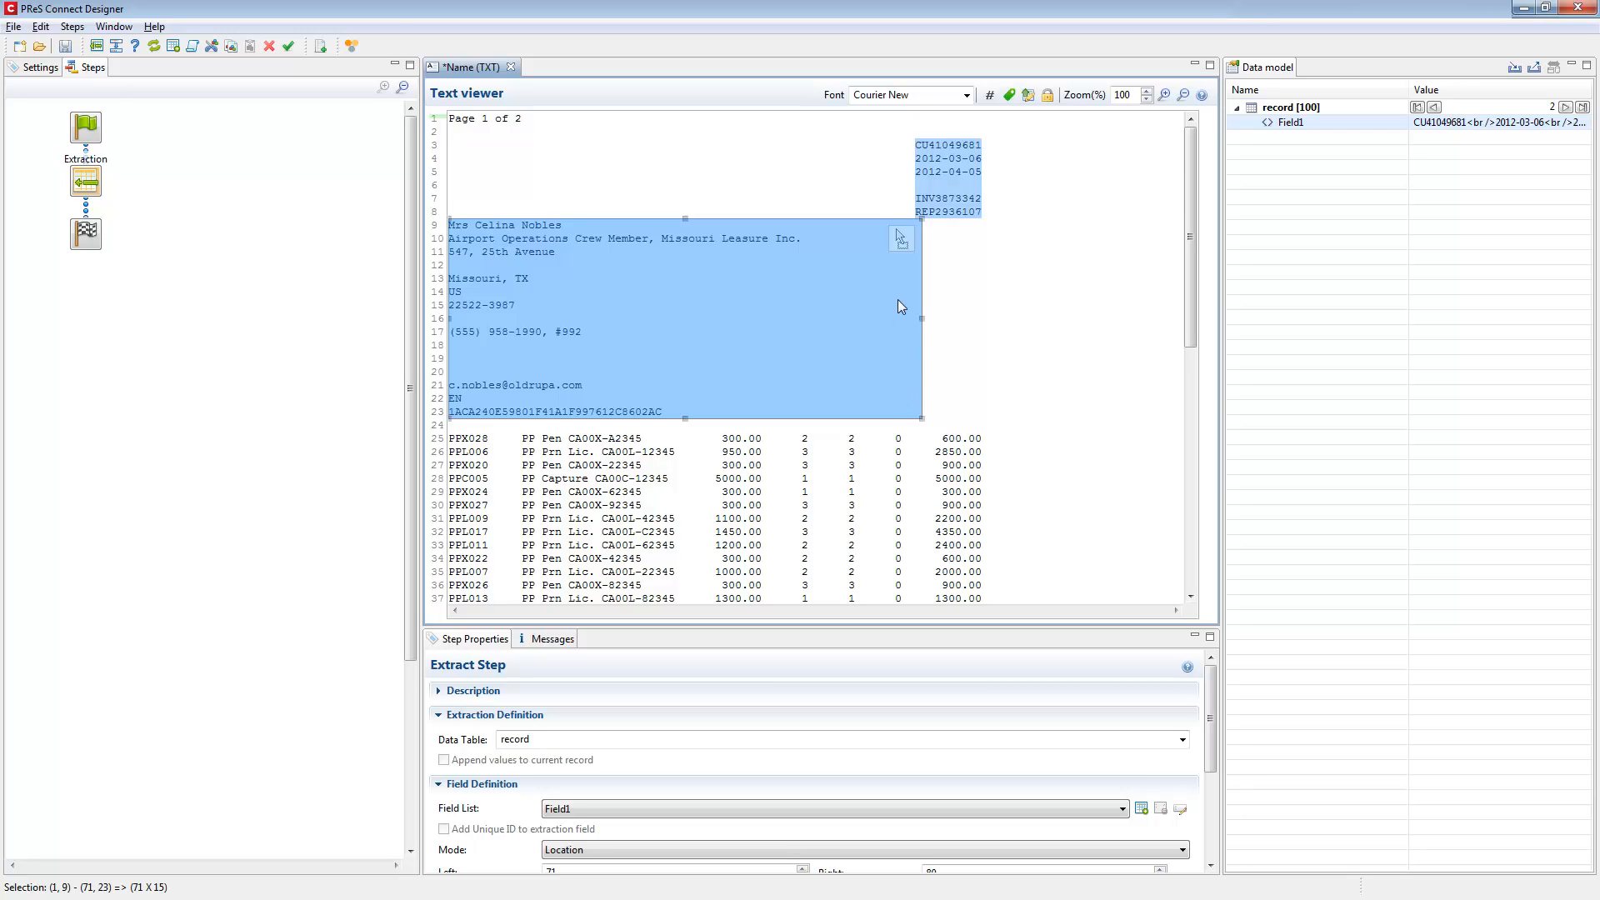
click(899, 240)
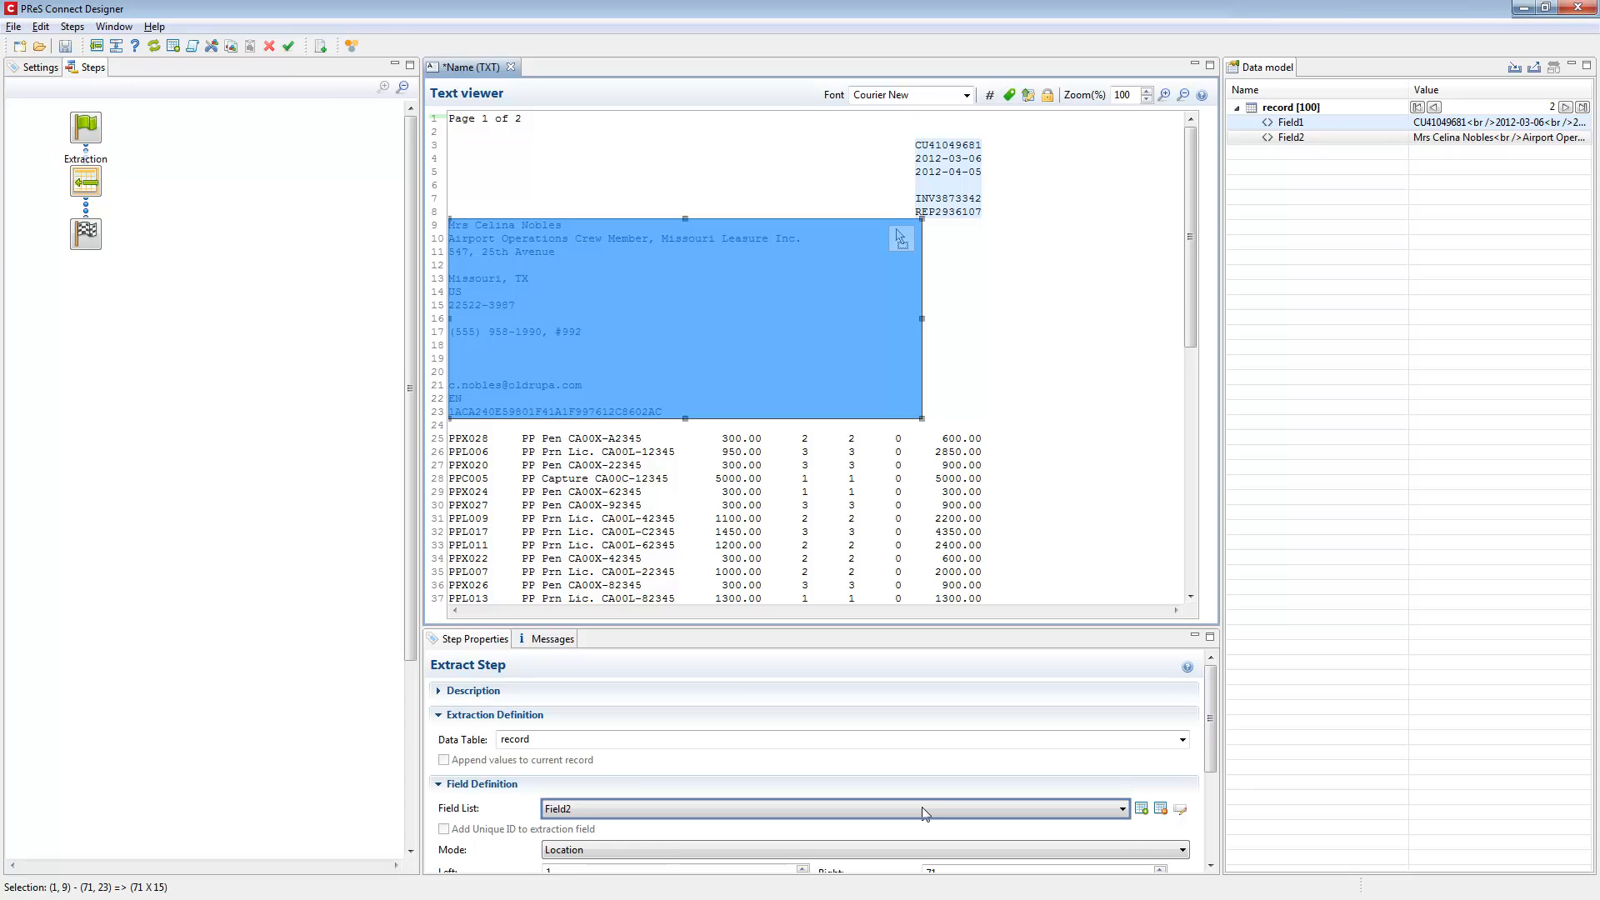
Split Field1 into one field per line and delete the empty field Field6
click(924, 813)
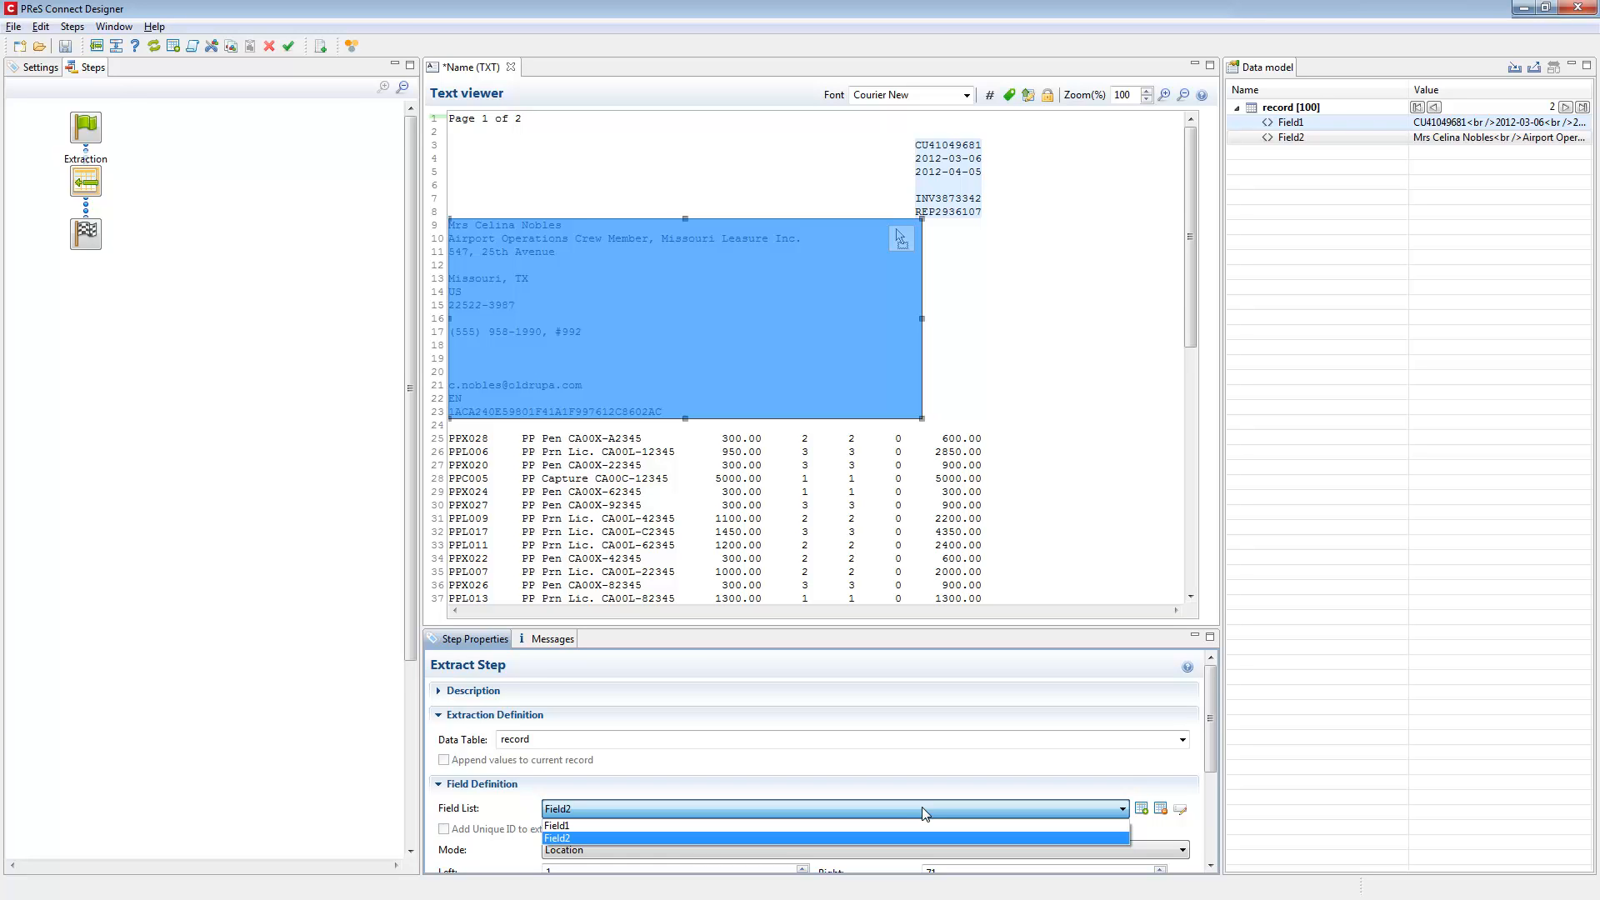
click(871, 825)
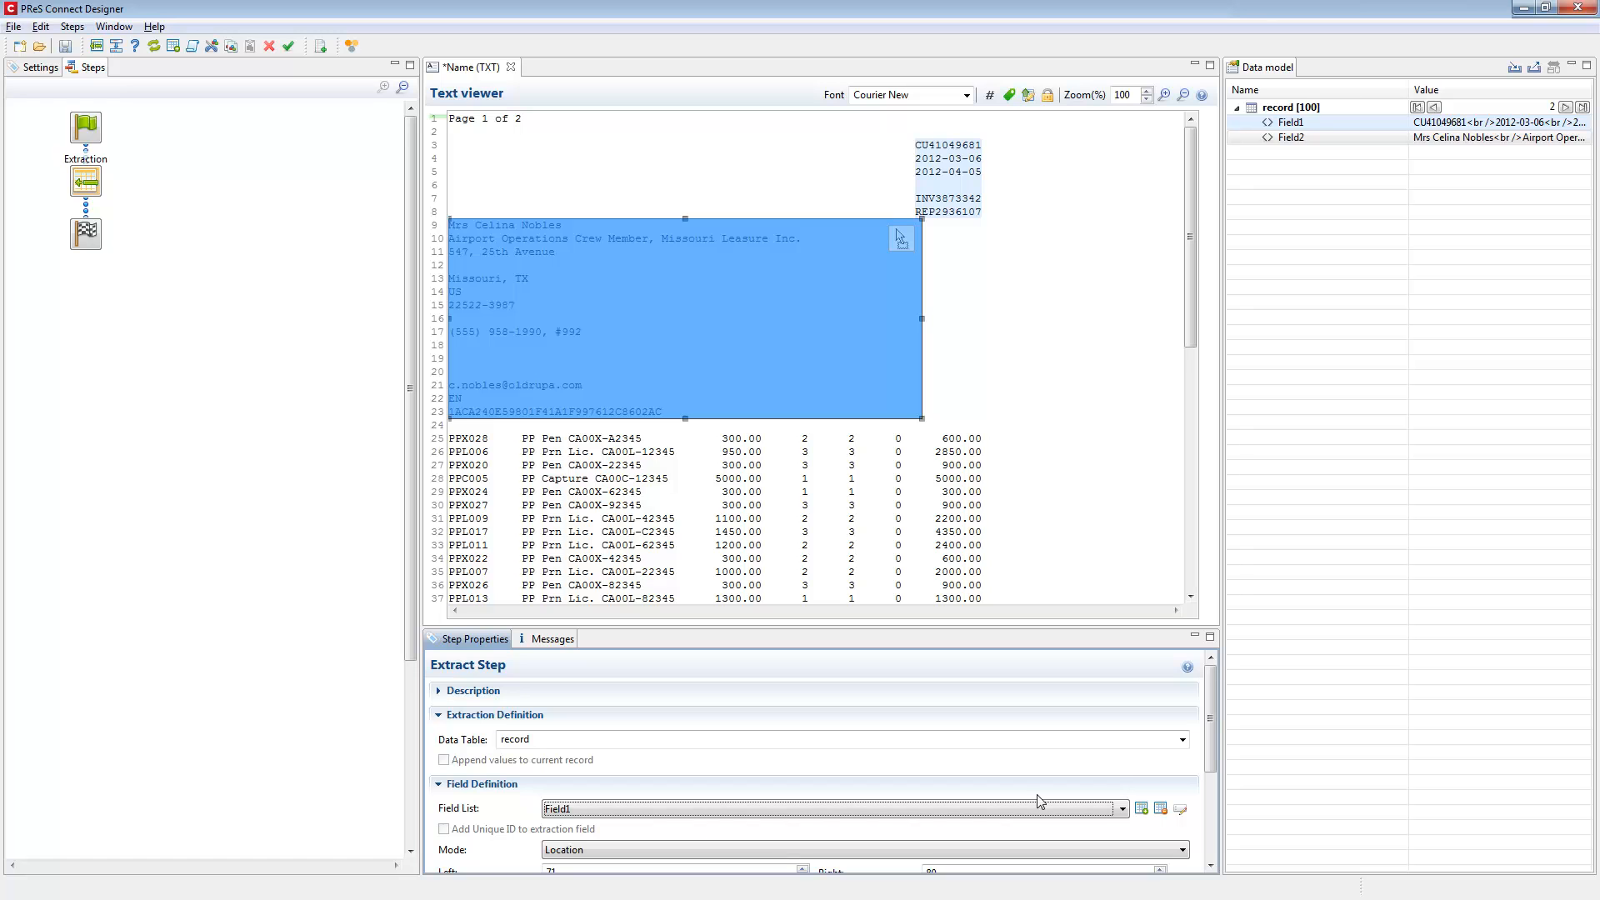
drag(1213, 692, 1211, 775)
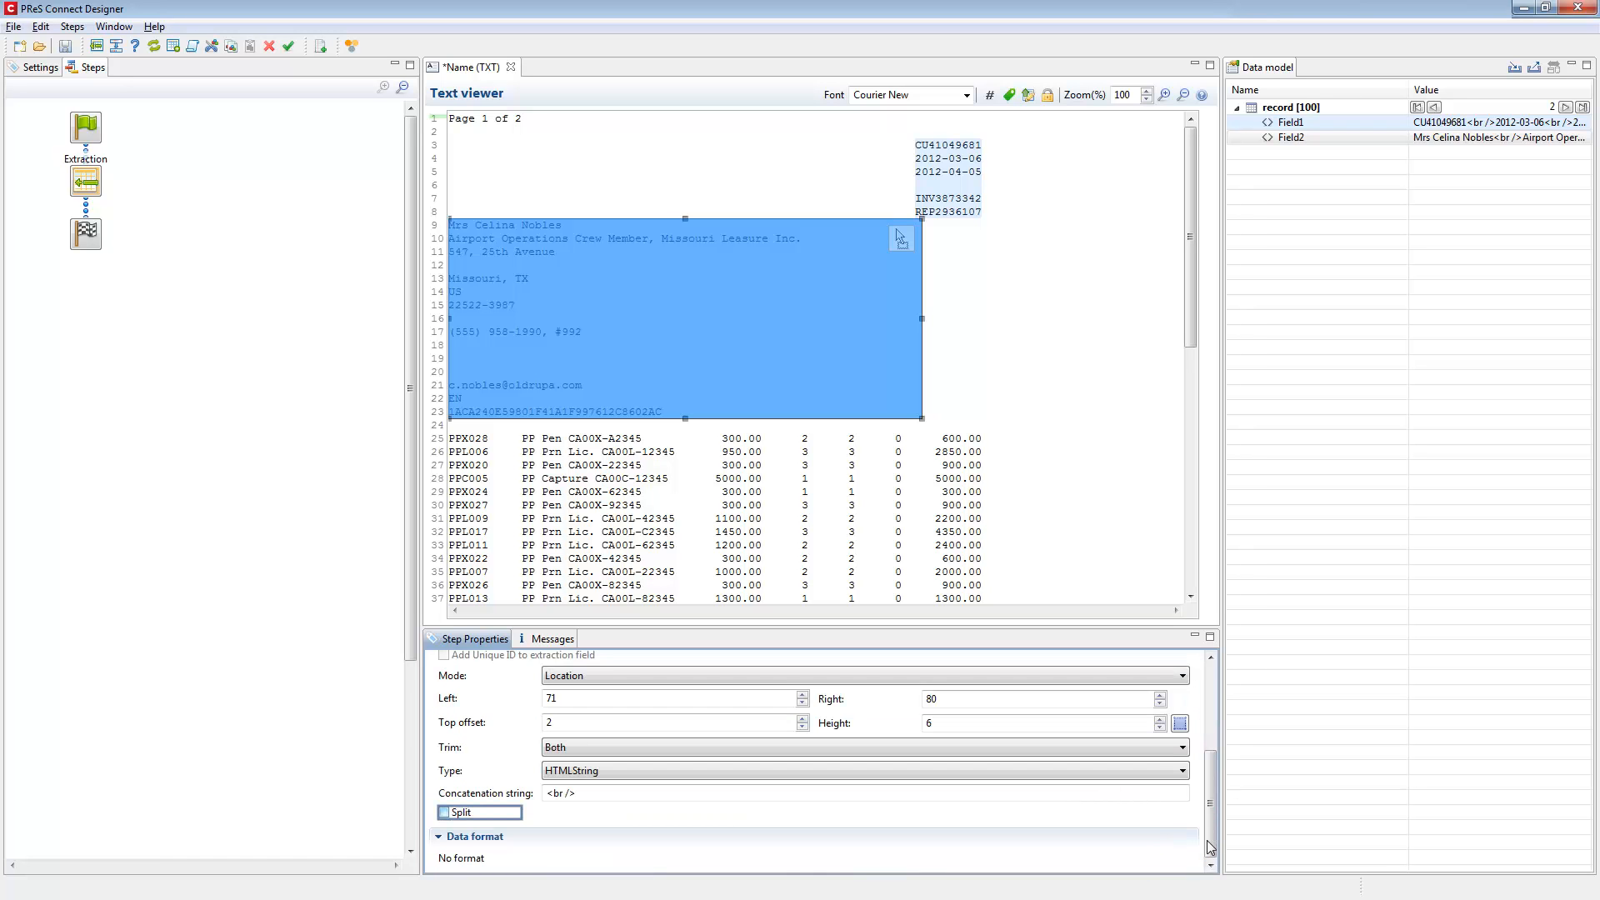
click(444, 813)
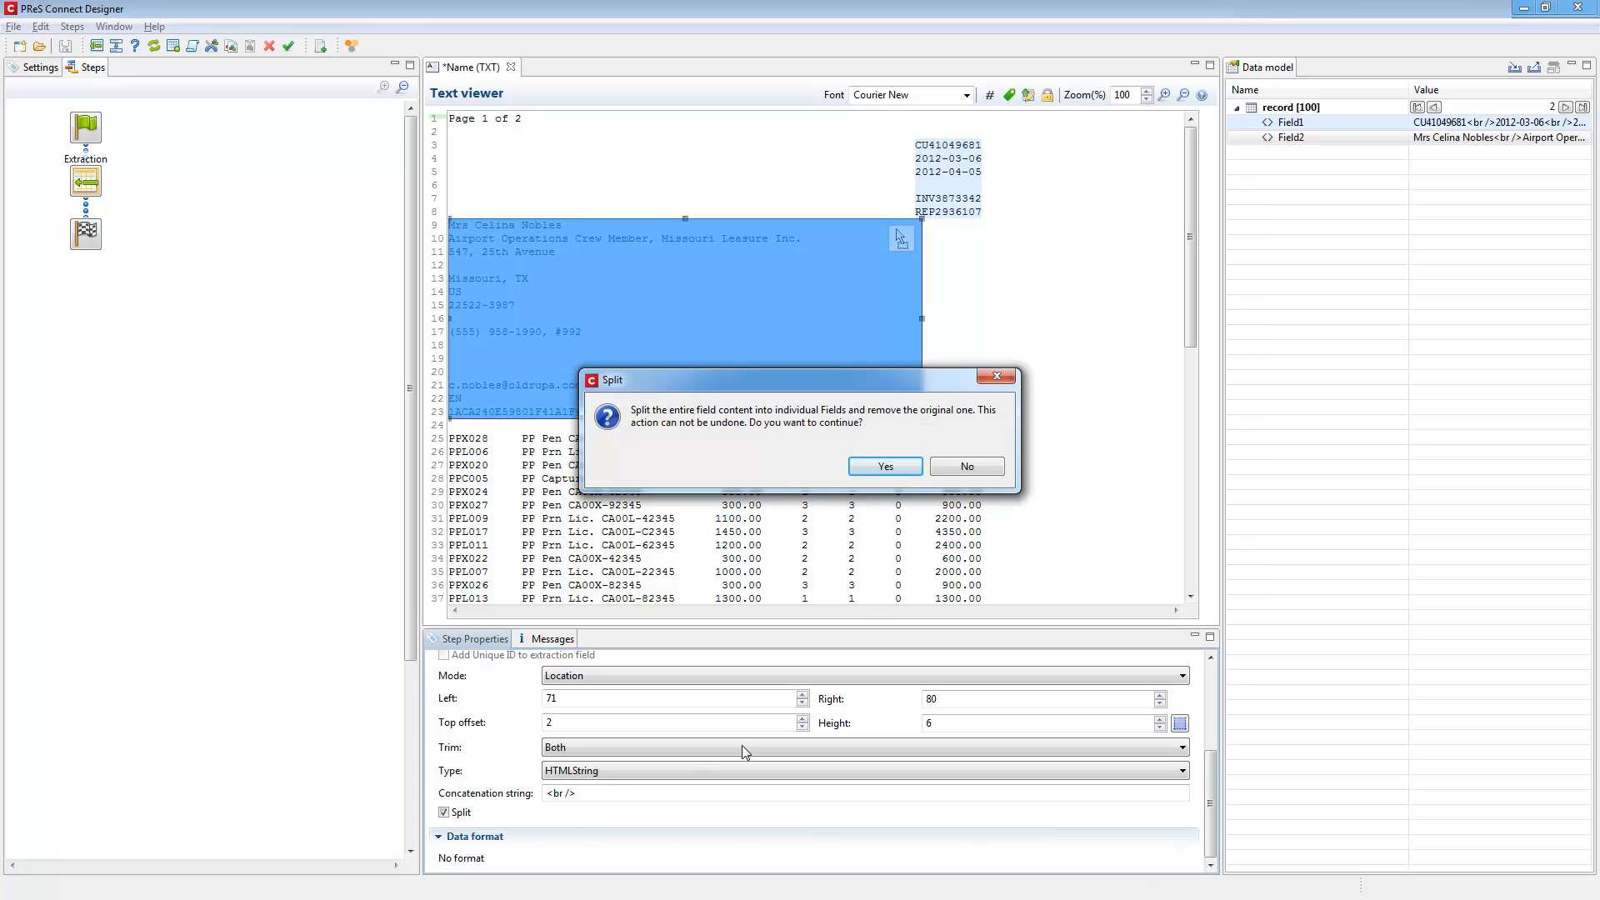
click(885, 467)
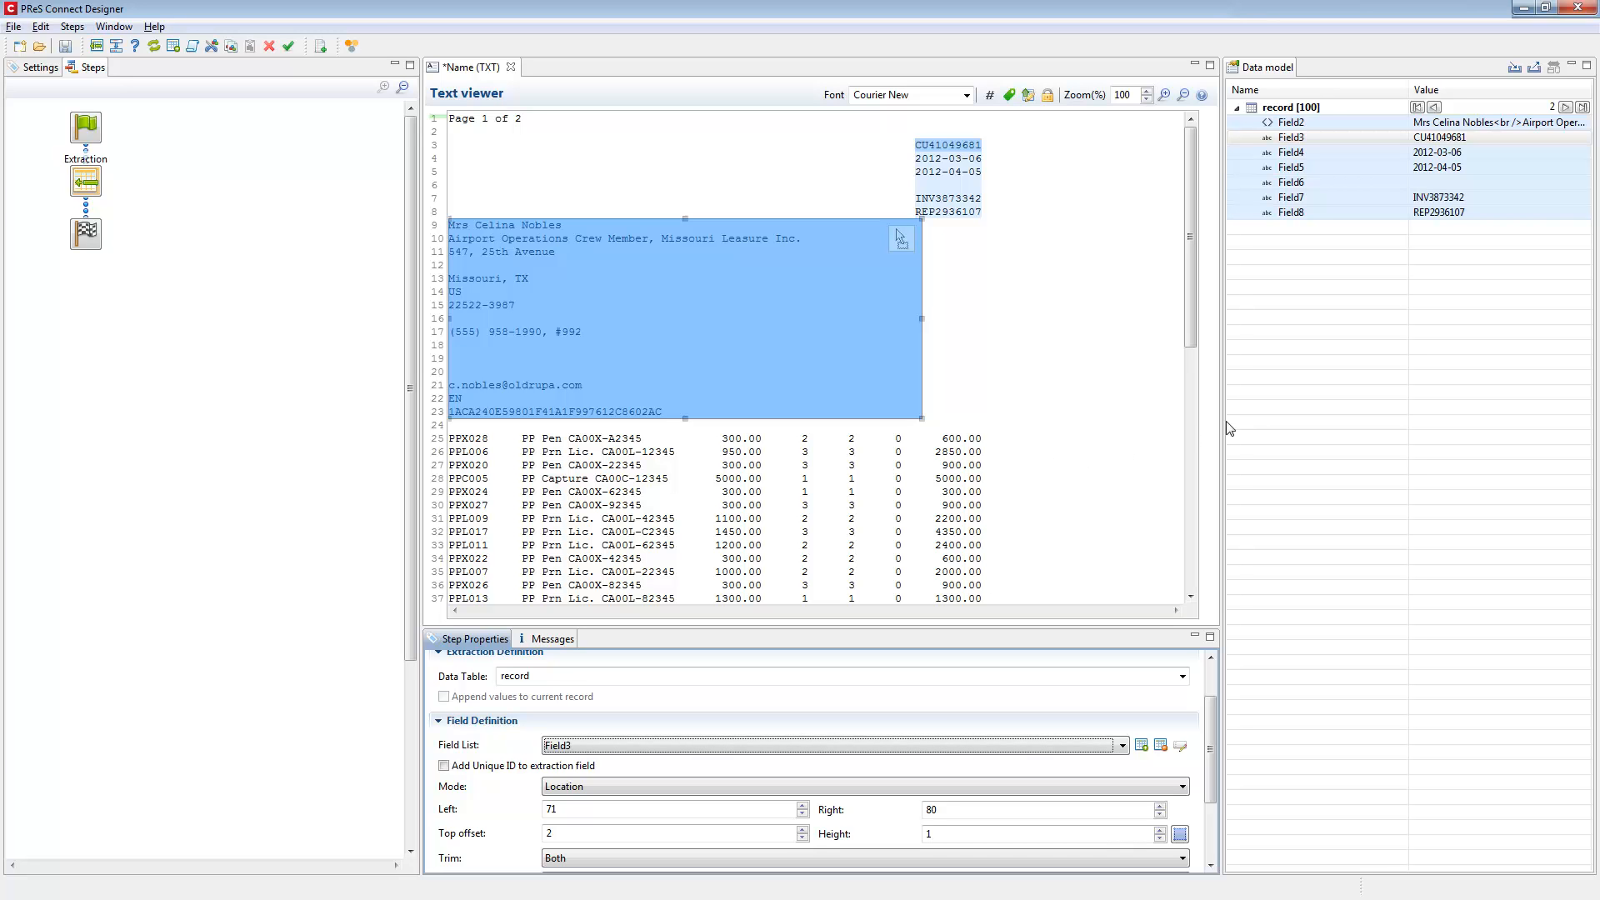
click(1443, 182)
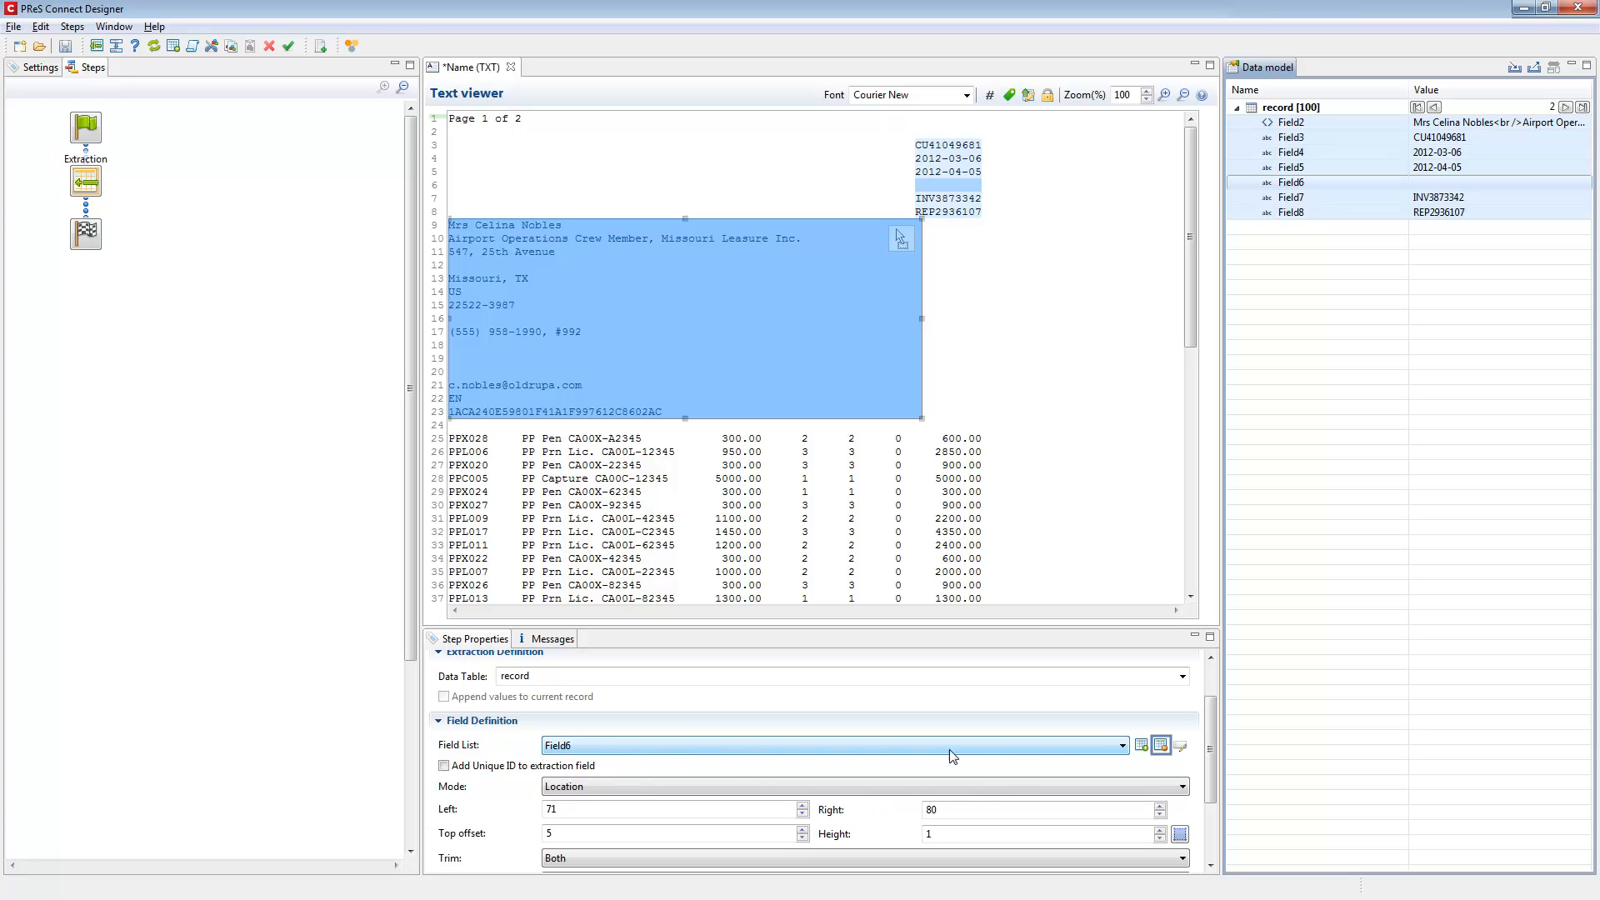
click(1161, 747)
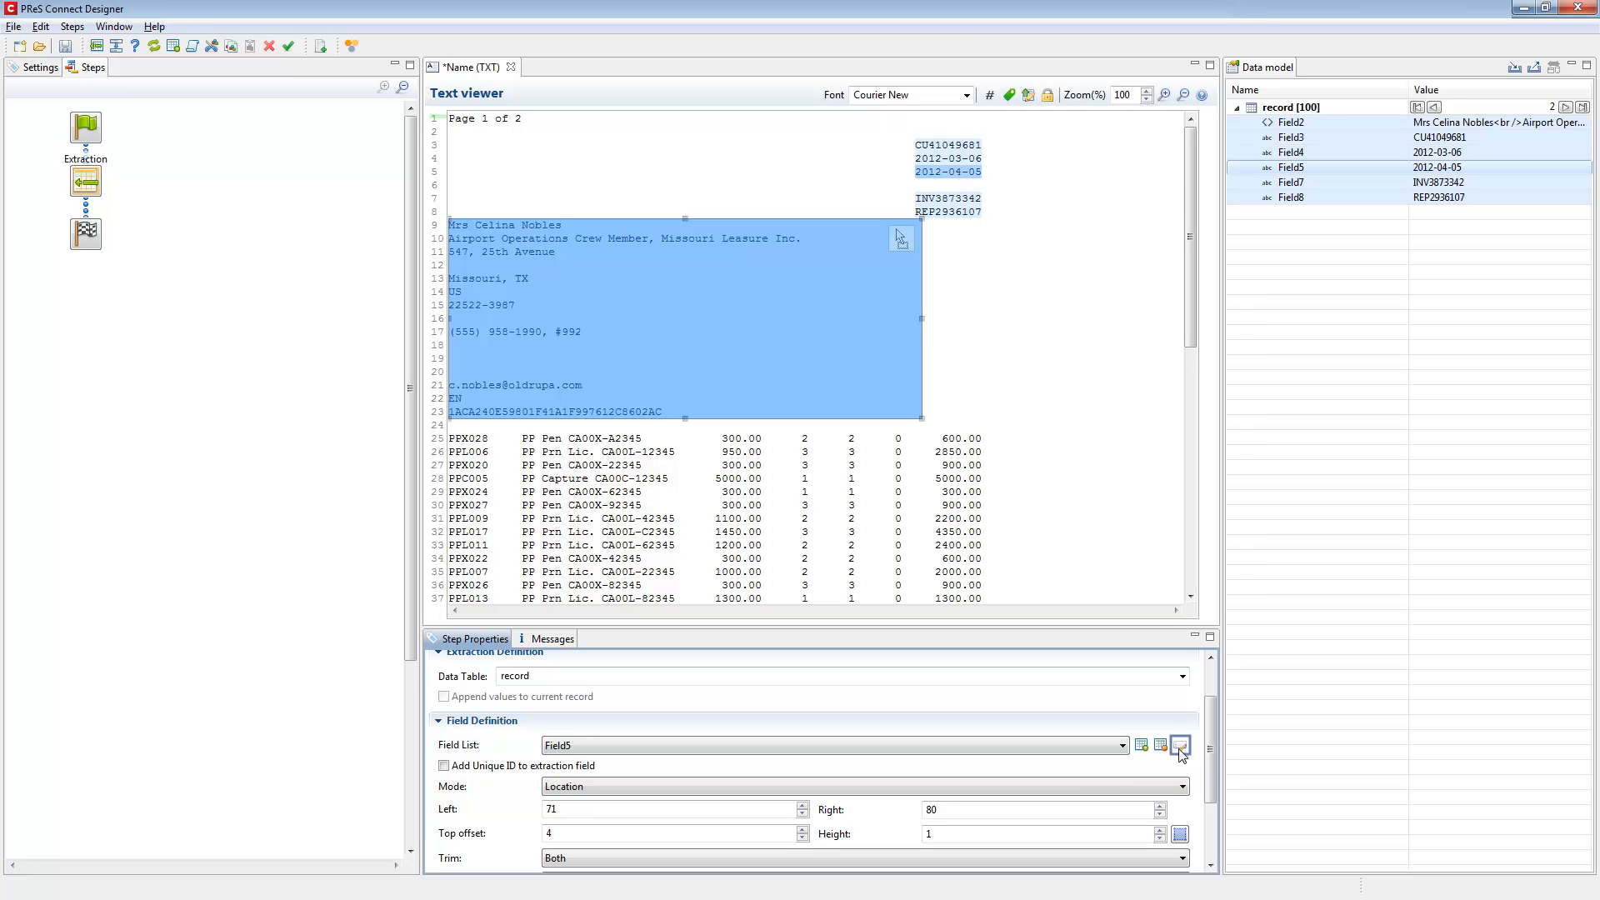
Rename the five fields split from the top block as CustomerID, InvoiceDate, DueDate, InvoiceID and RepID
click(1181, 747)
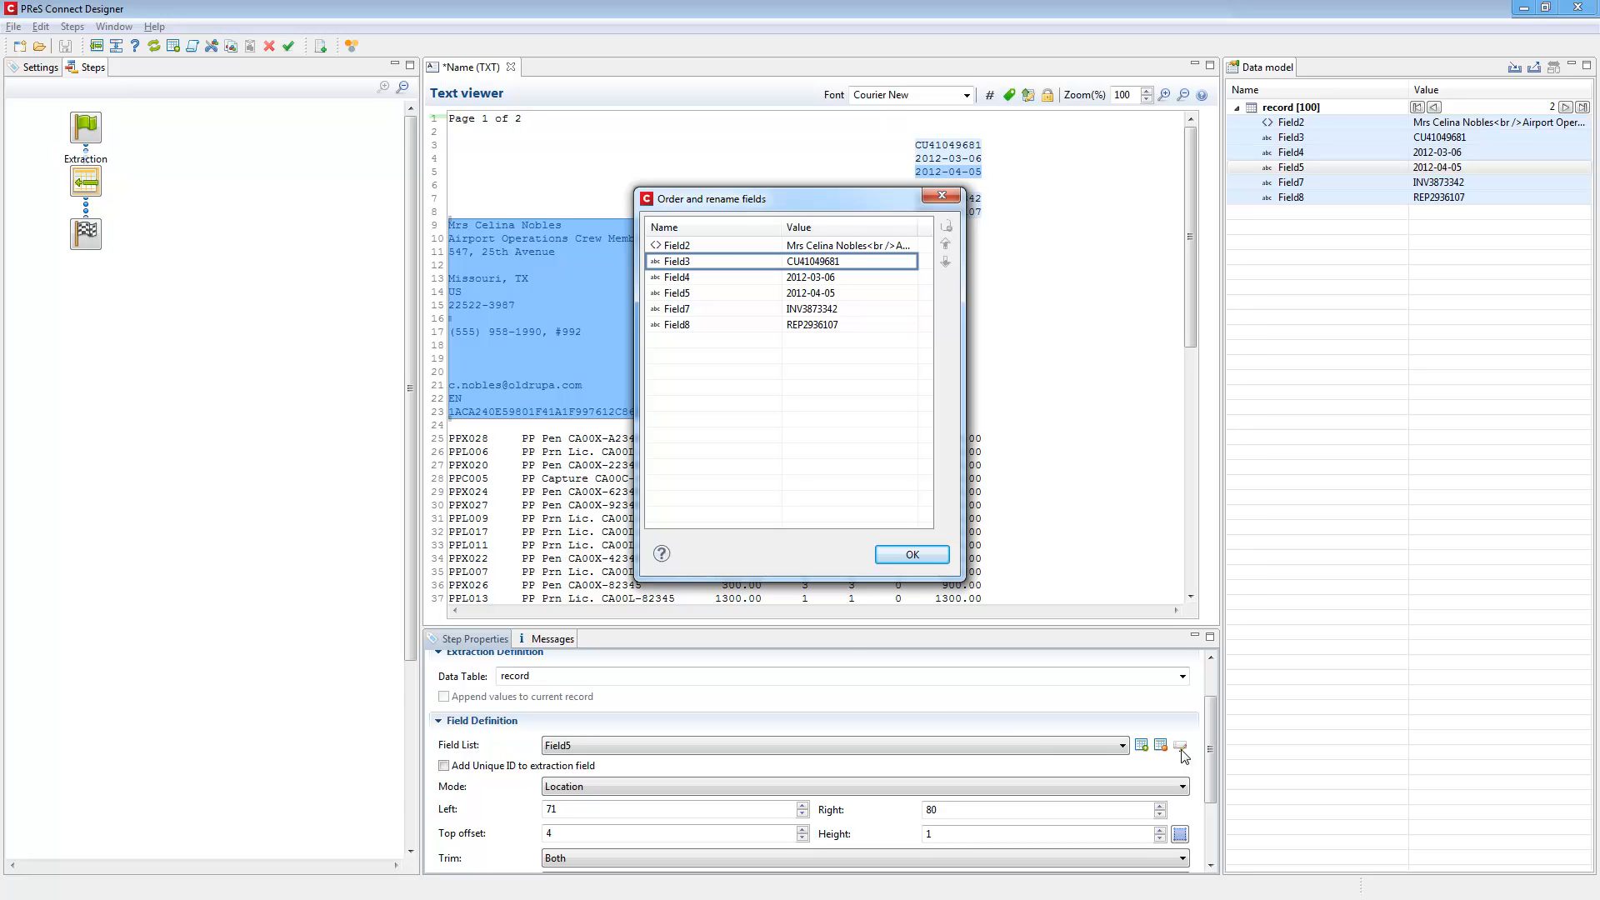
click(726, 258)
text(CustomerID)
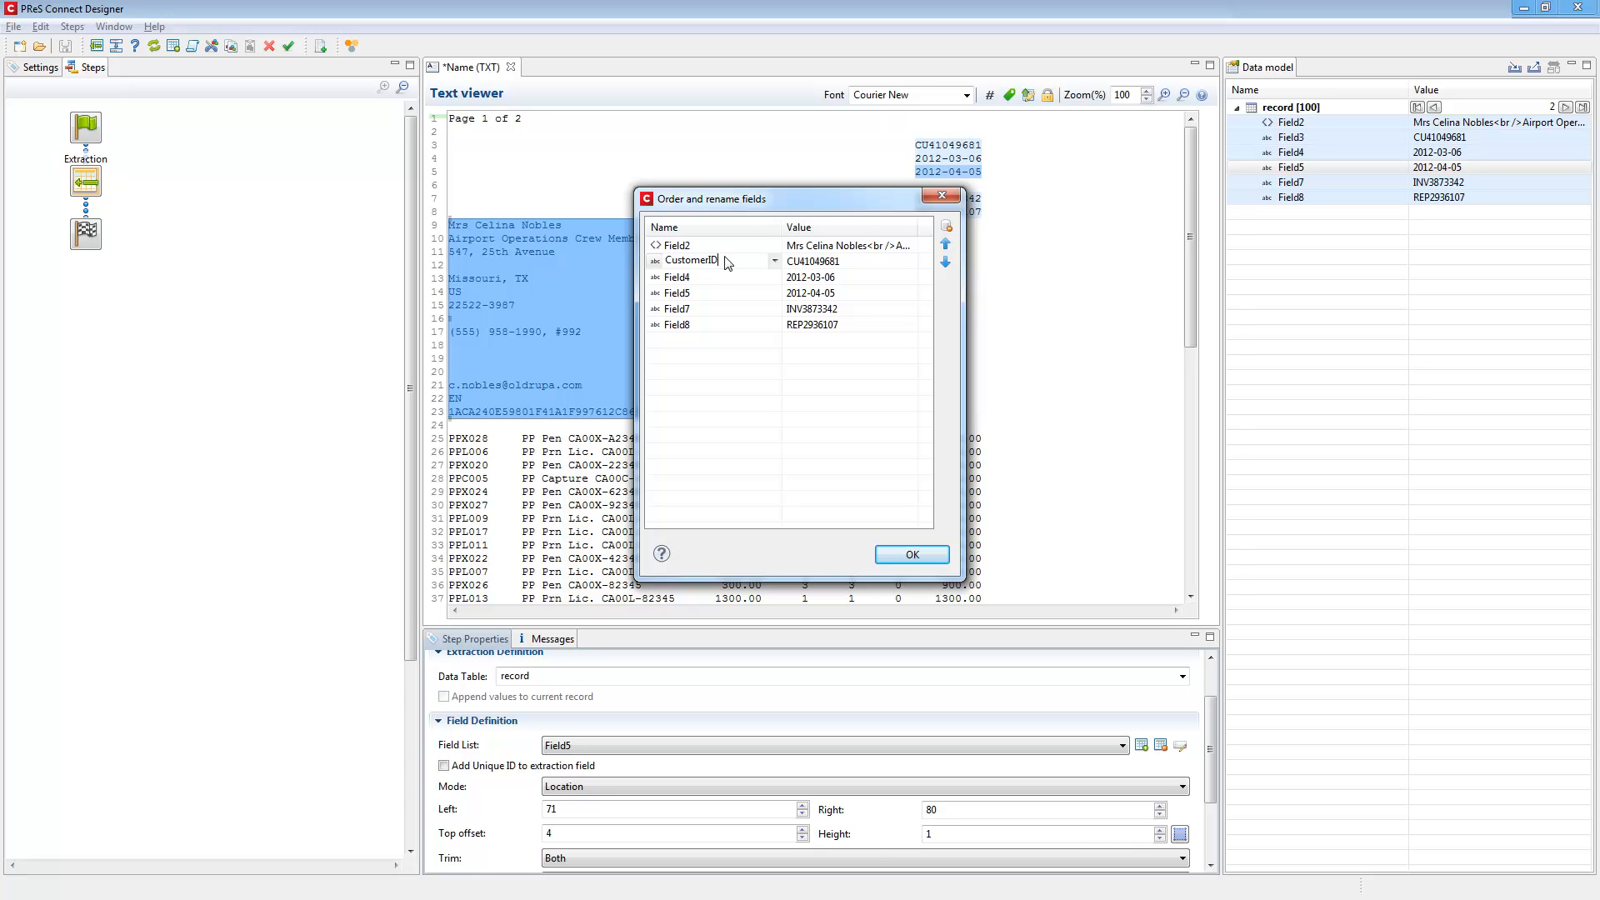
click(710, 276)
text(InvoiceD)
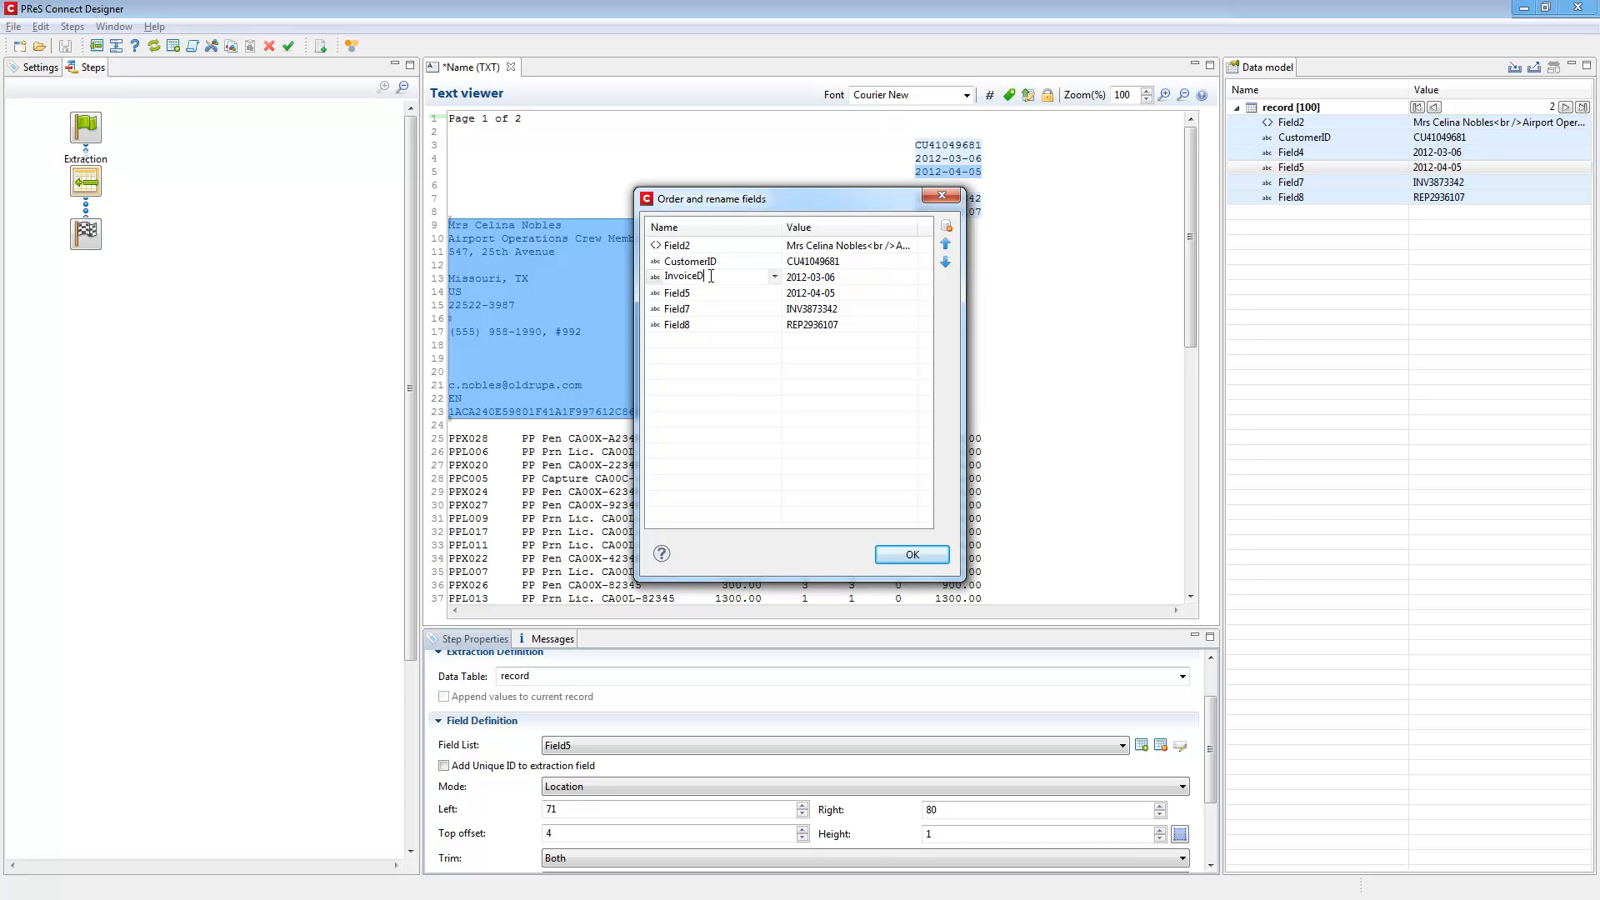
text(ate)
key(Tab)
text(DueDate)
key(Tab)
text(Invbo)
key(BackSpace)
key(BackSpace)
text(oiceID)
key(Tab)
text(RepID)
key(Return)
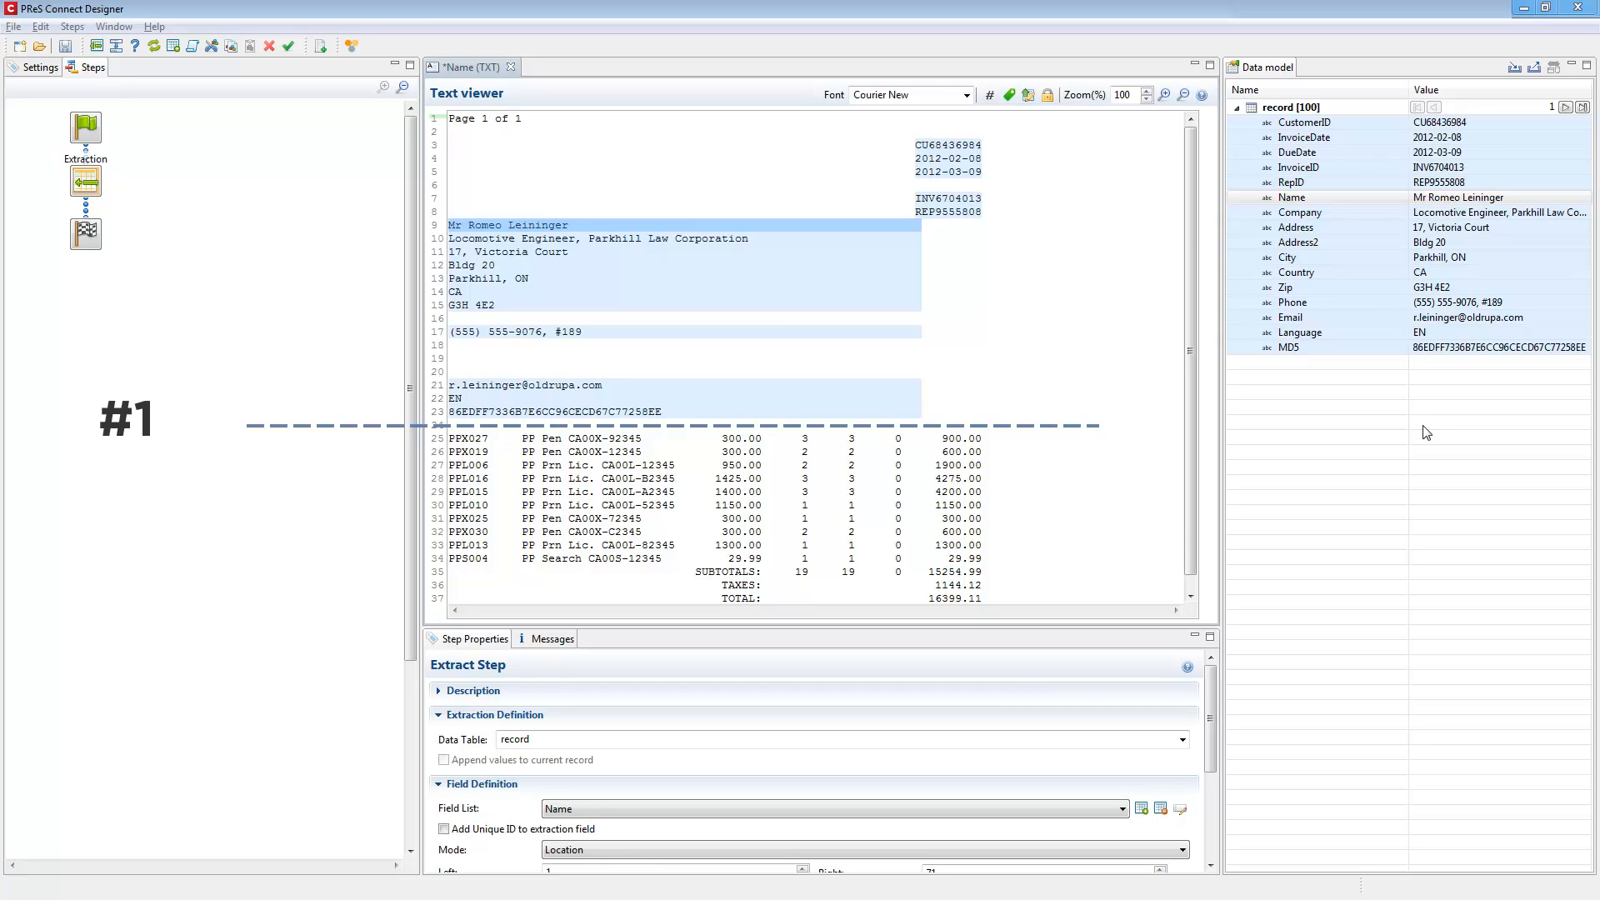
Show the second record and add a Goto step that moves 24 lines to the first line item on line 25
click(1565, 107)
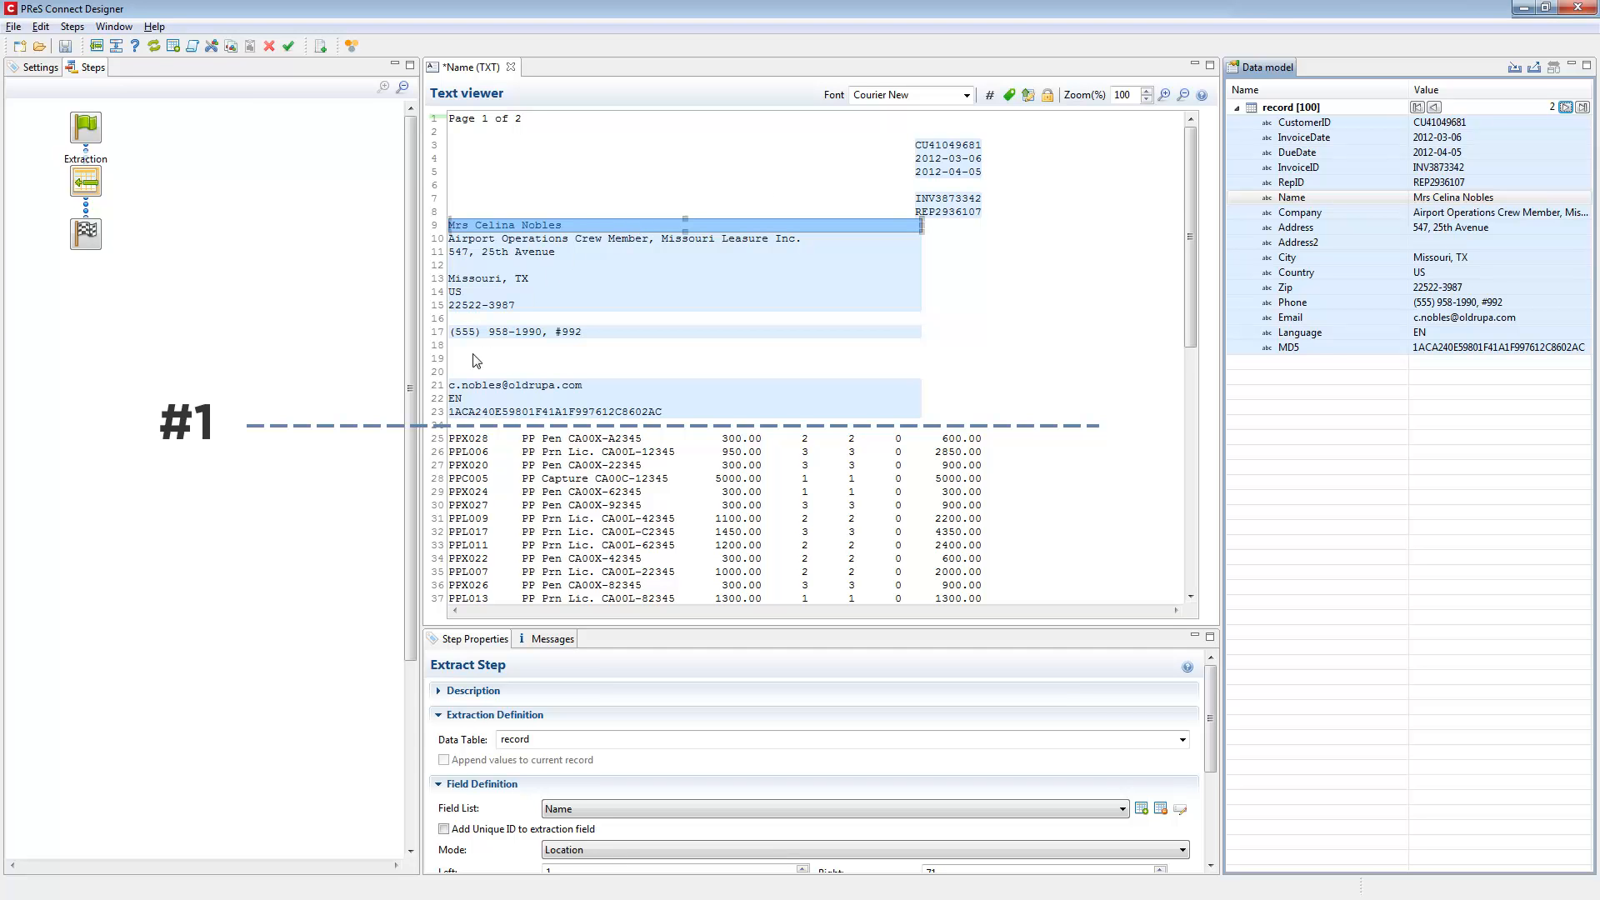
drag(454, 439, 494, 440)
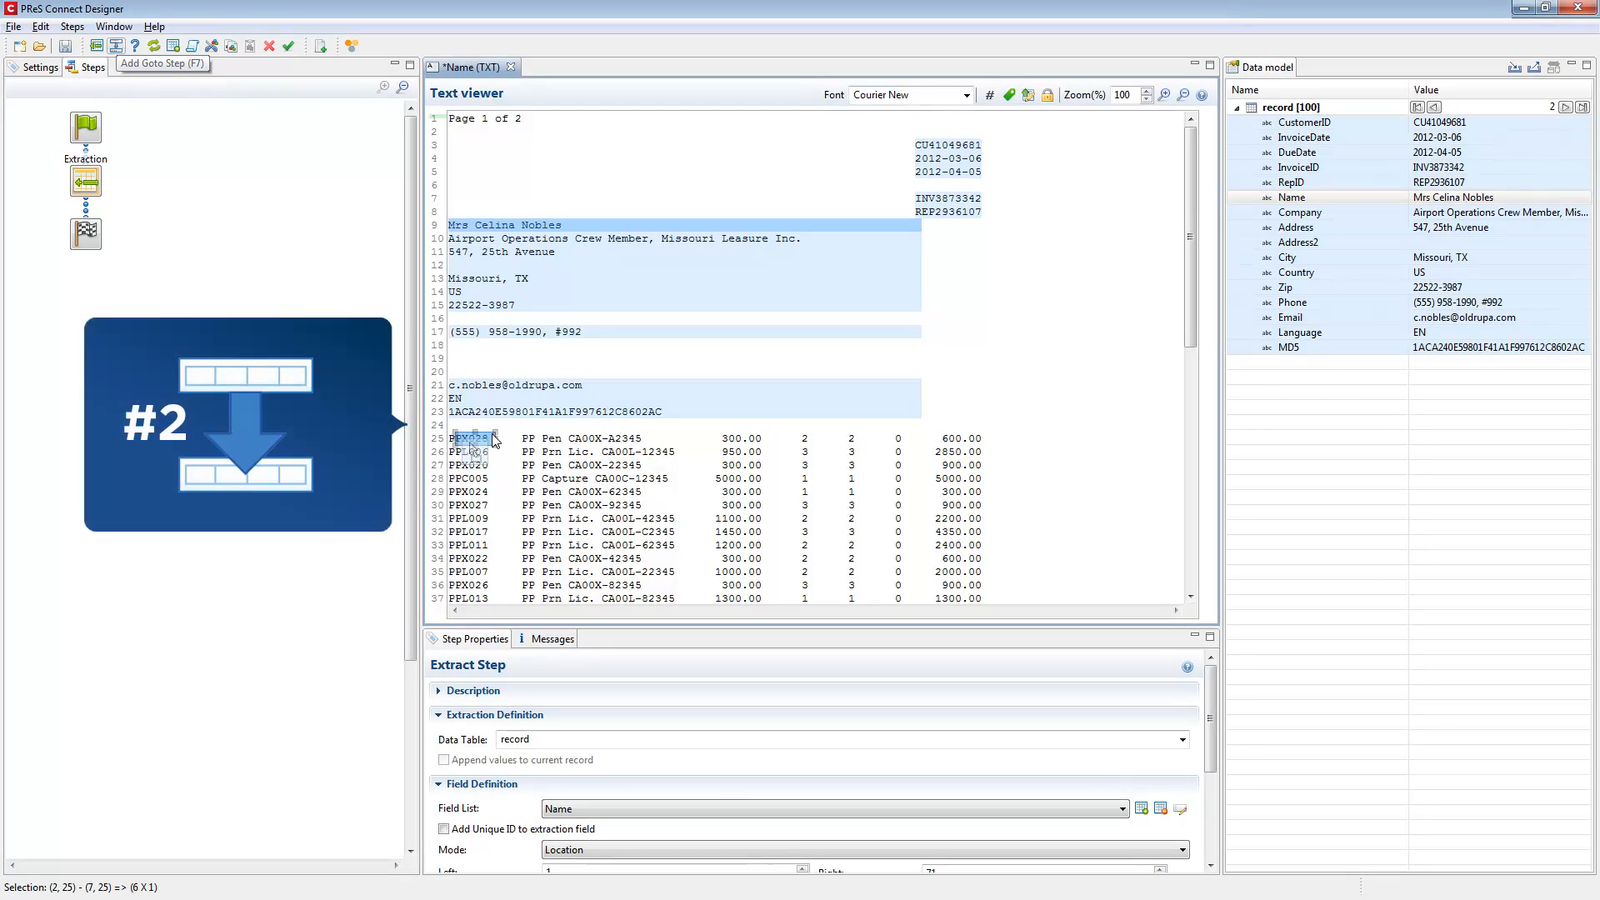
click(118, 47)
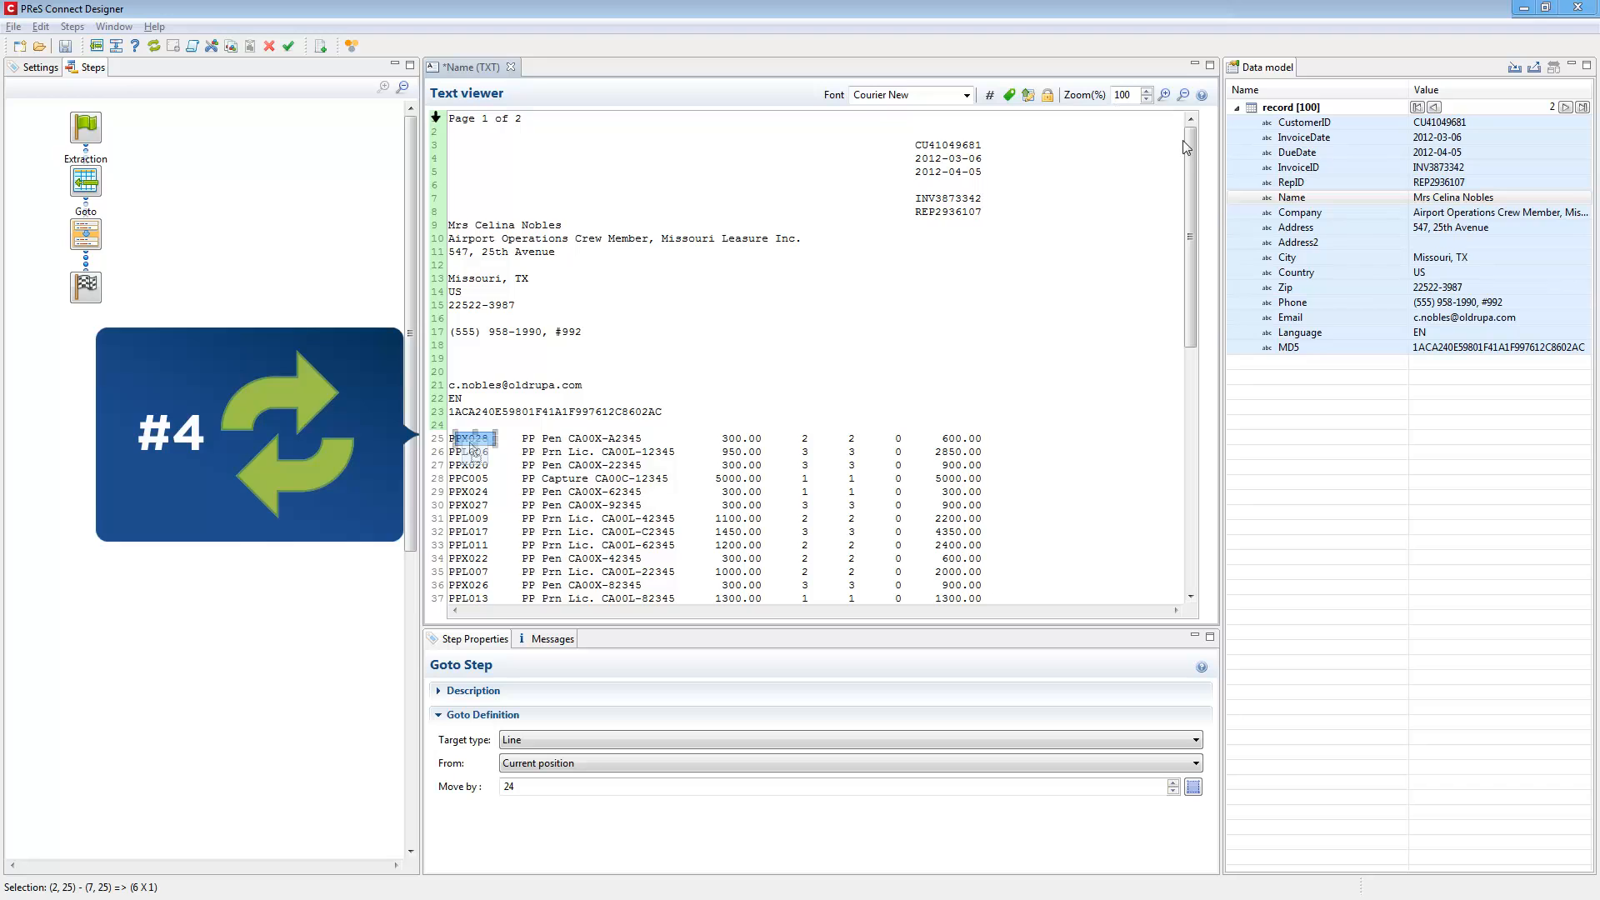
Add a Repeat step that loops until the word "SUBTOTALS:" below the last line item is found
drag(1191, 162, 1187, 508)
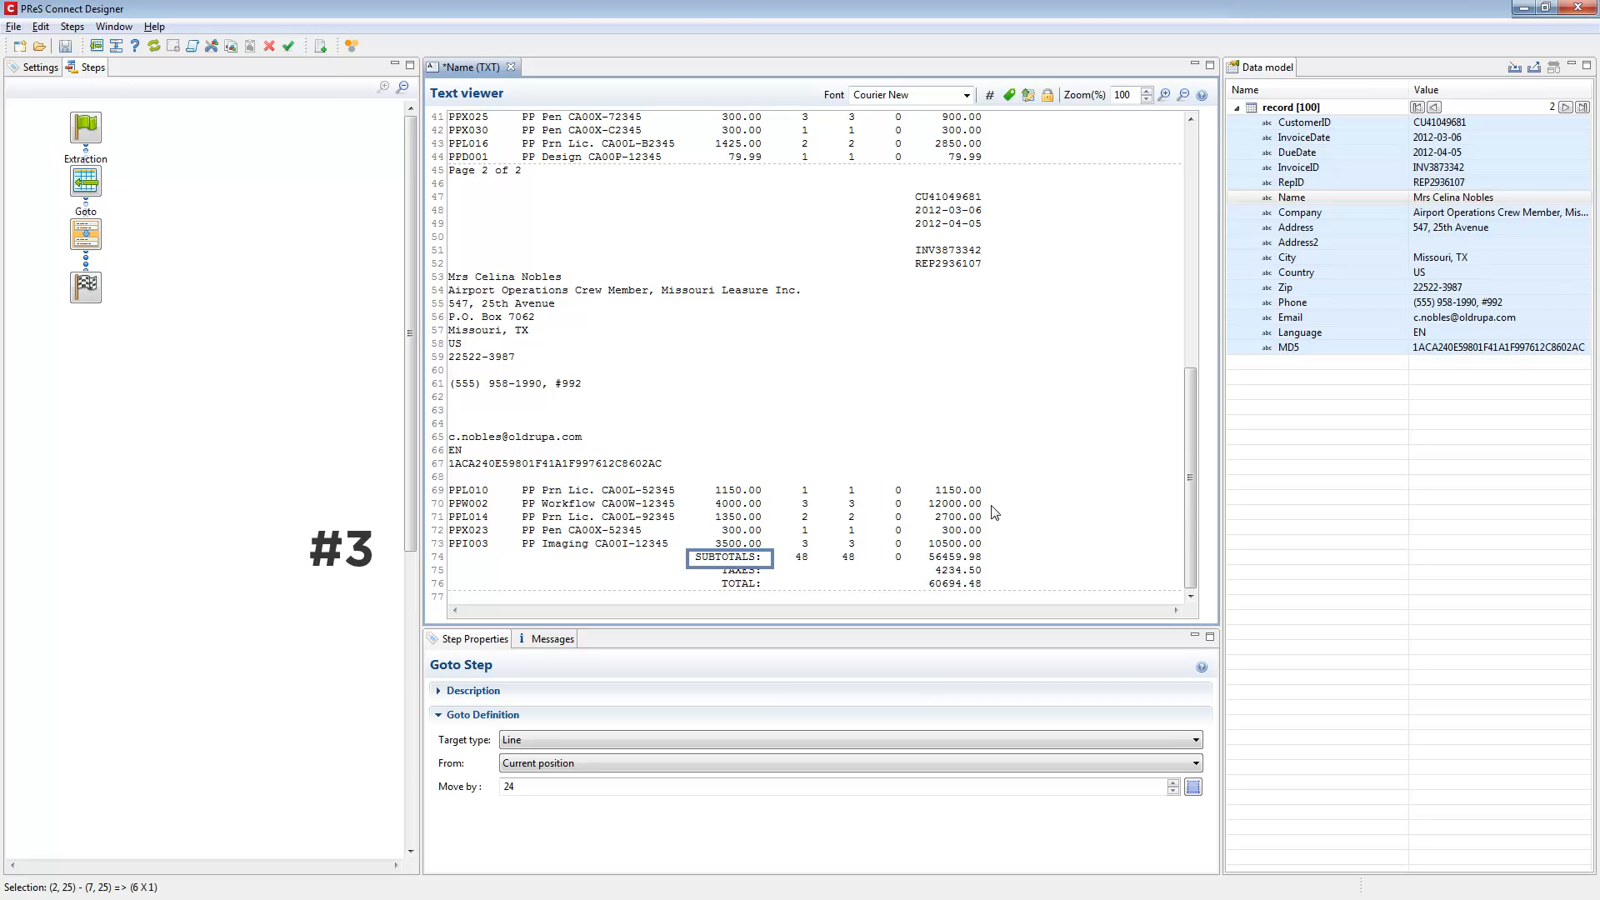
drag(695, 557, 763, 562)
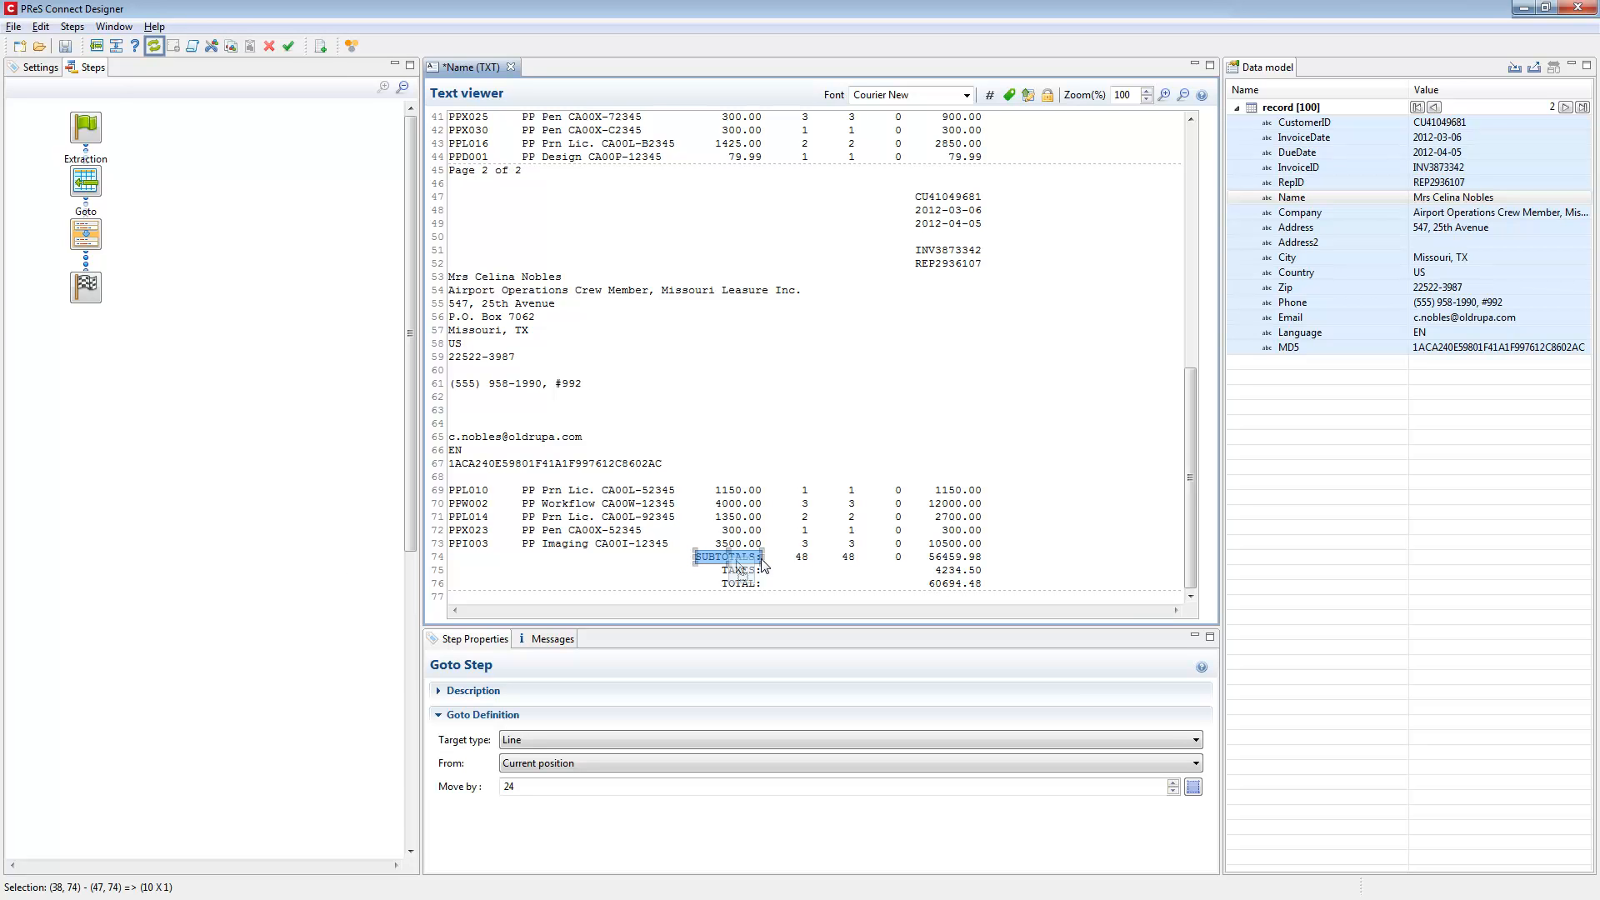
click(154, 47)
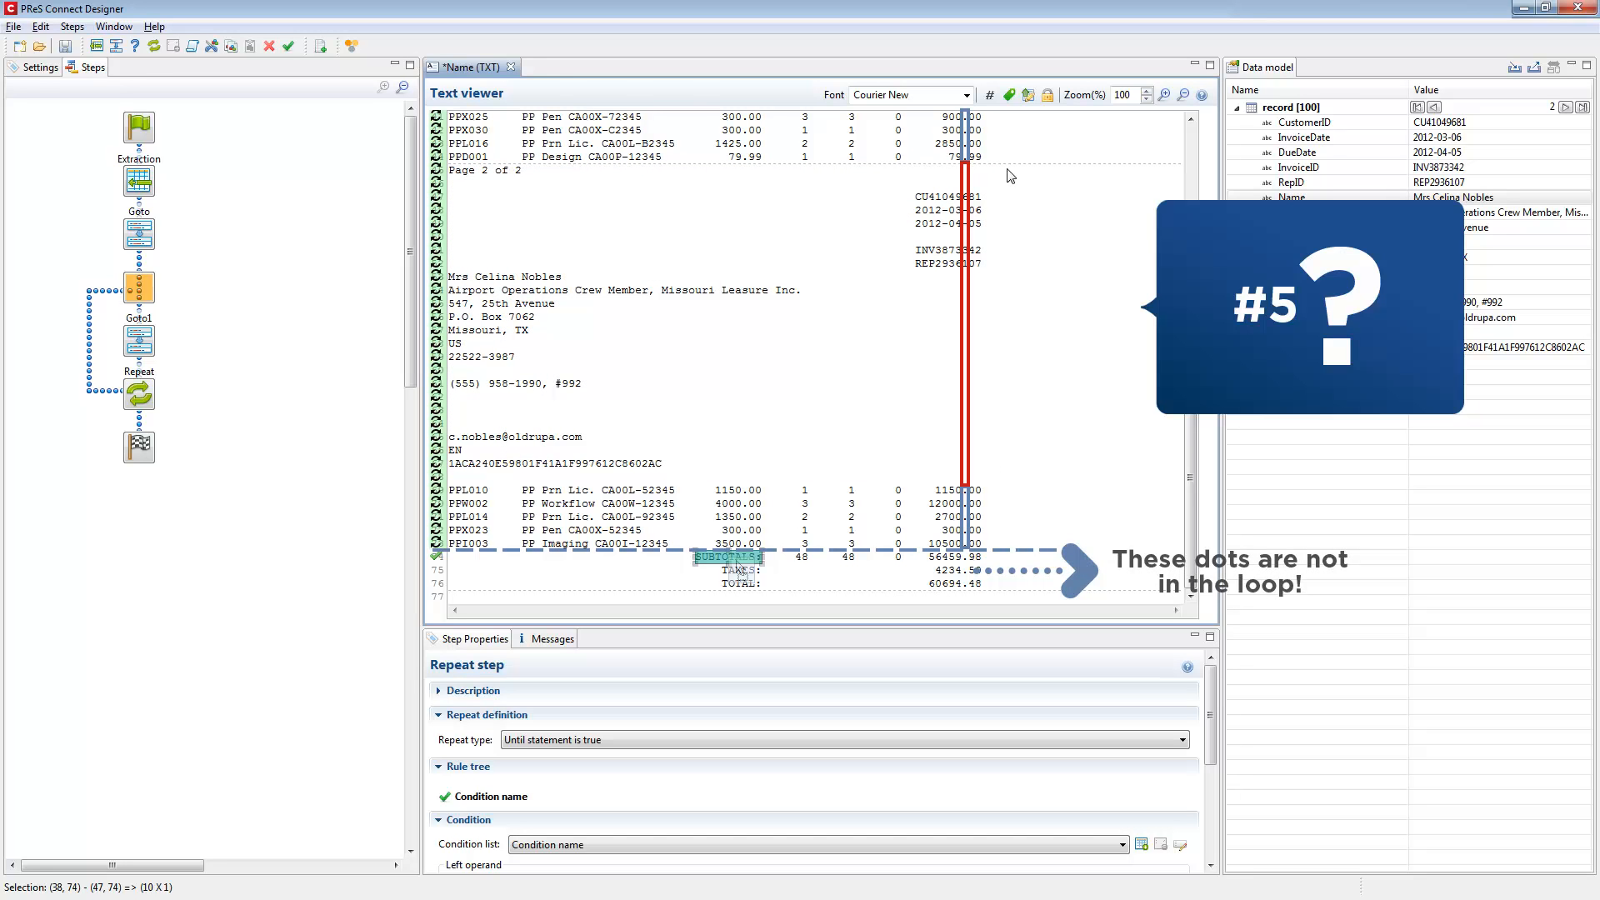
Add a Condition step inside the loop based on the decimal point at column 78 of the first line item's total
drag(1195, 416, 1212, 167)
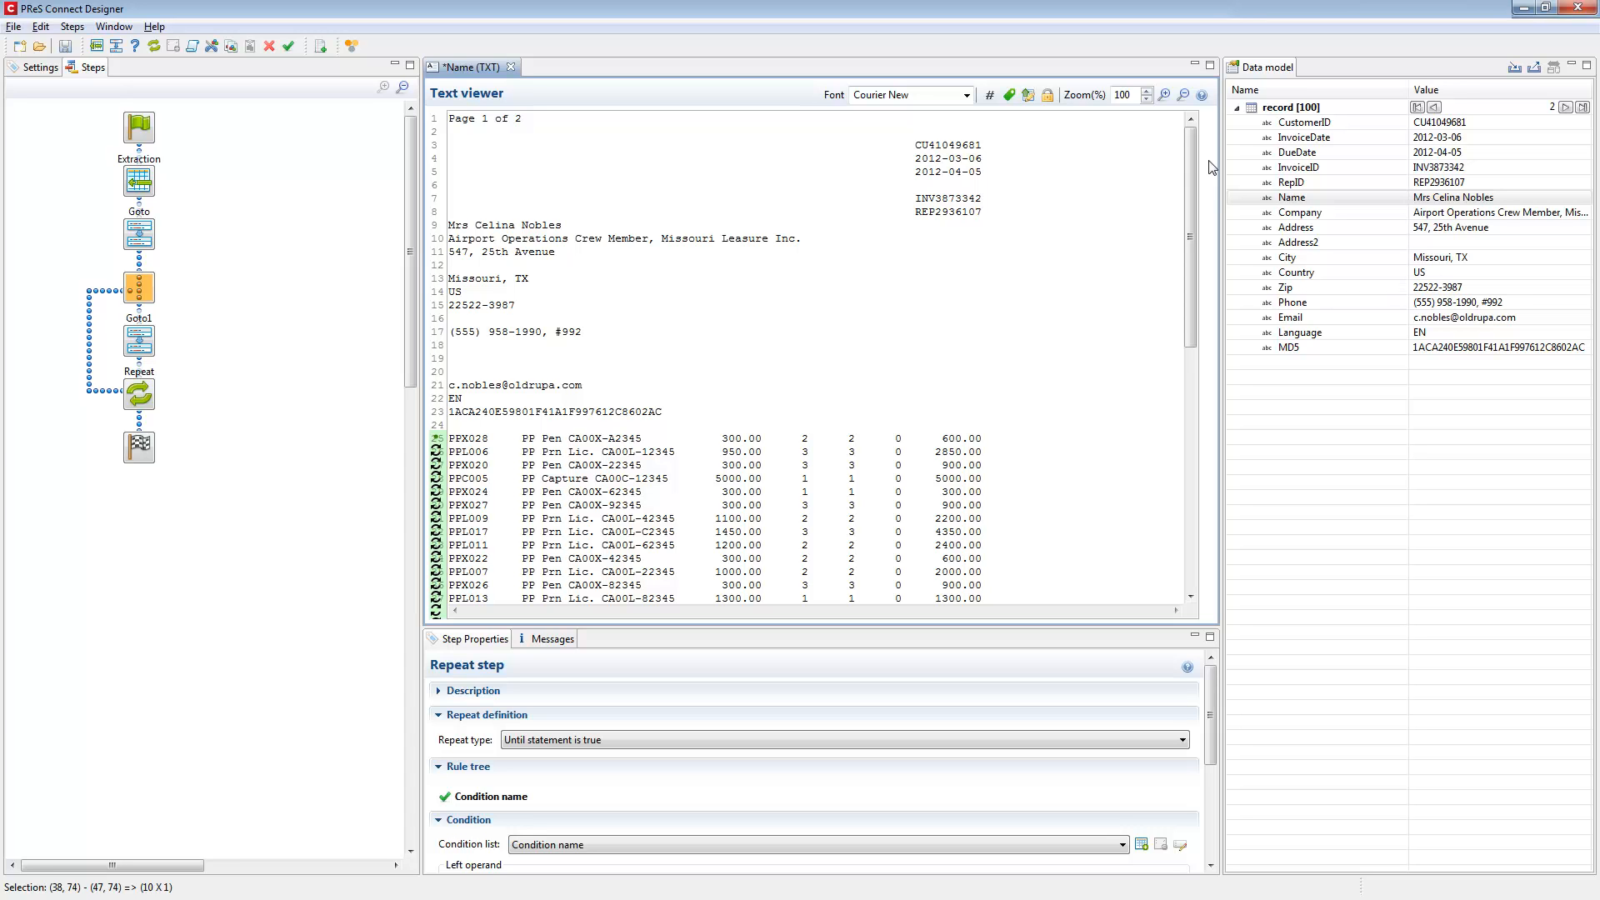
click(964, 438)
drag(964, 440, 971, 450)
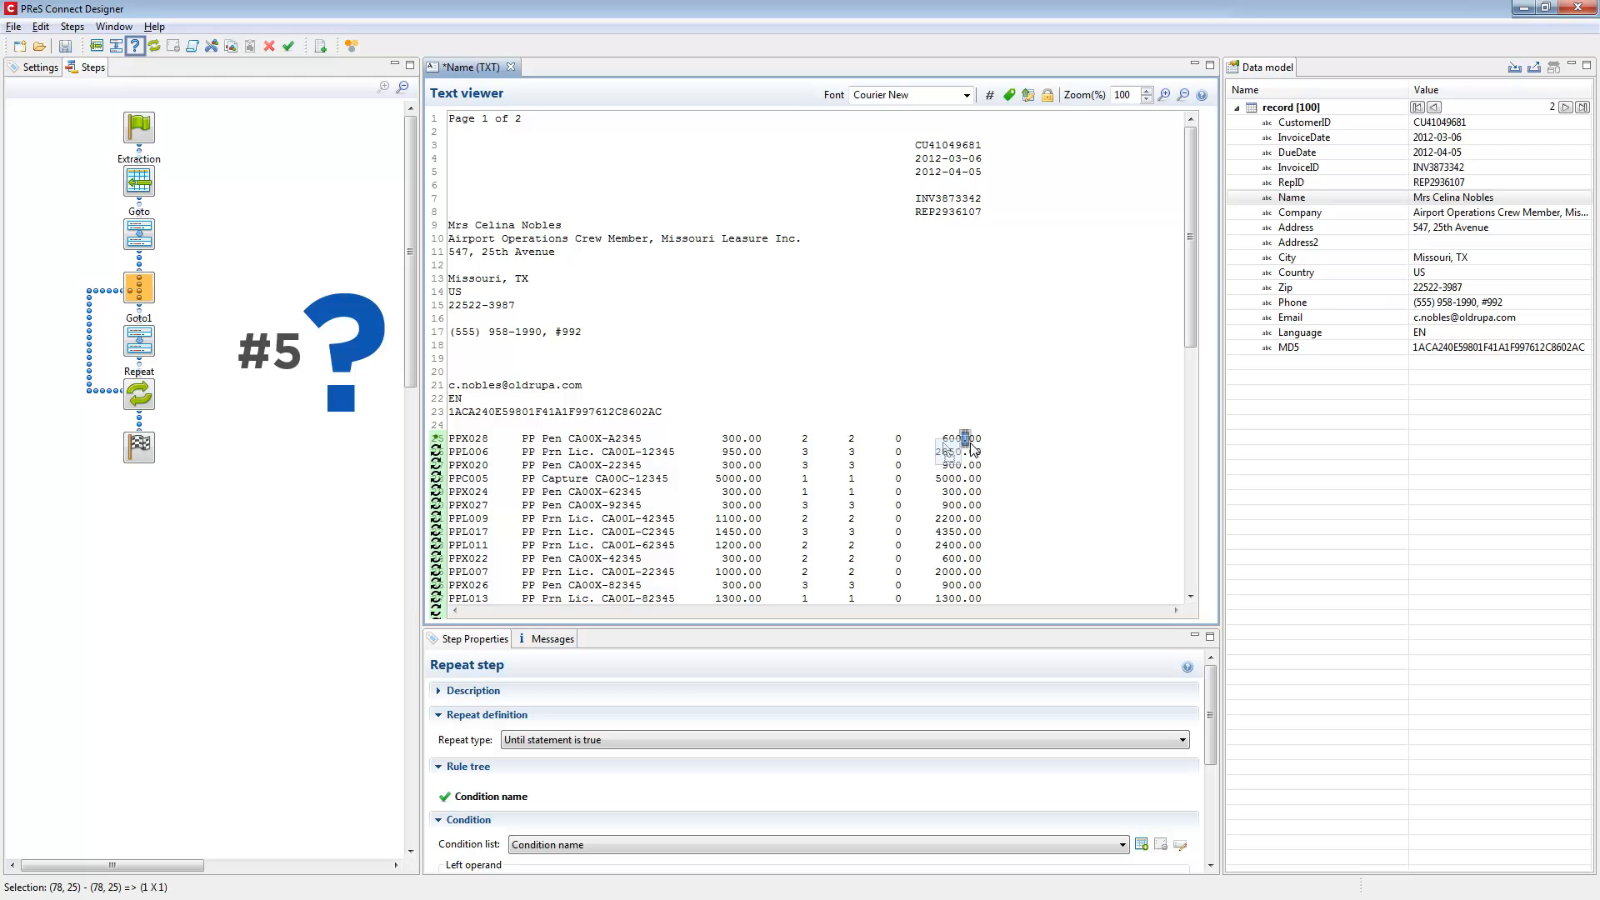
click(134, 47)
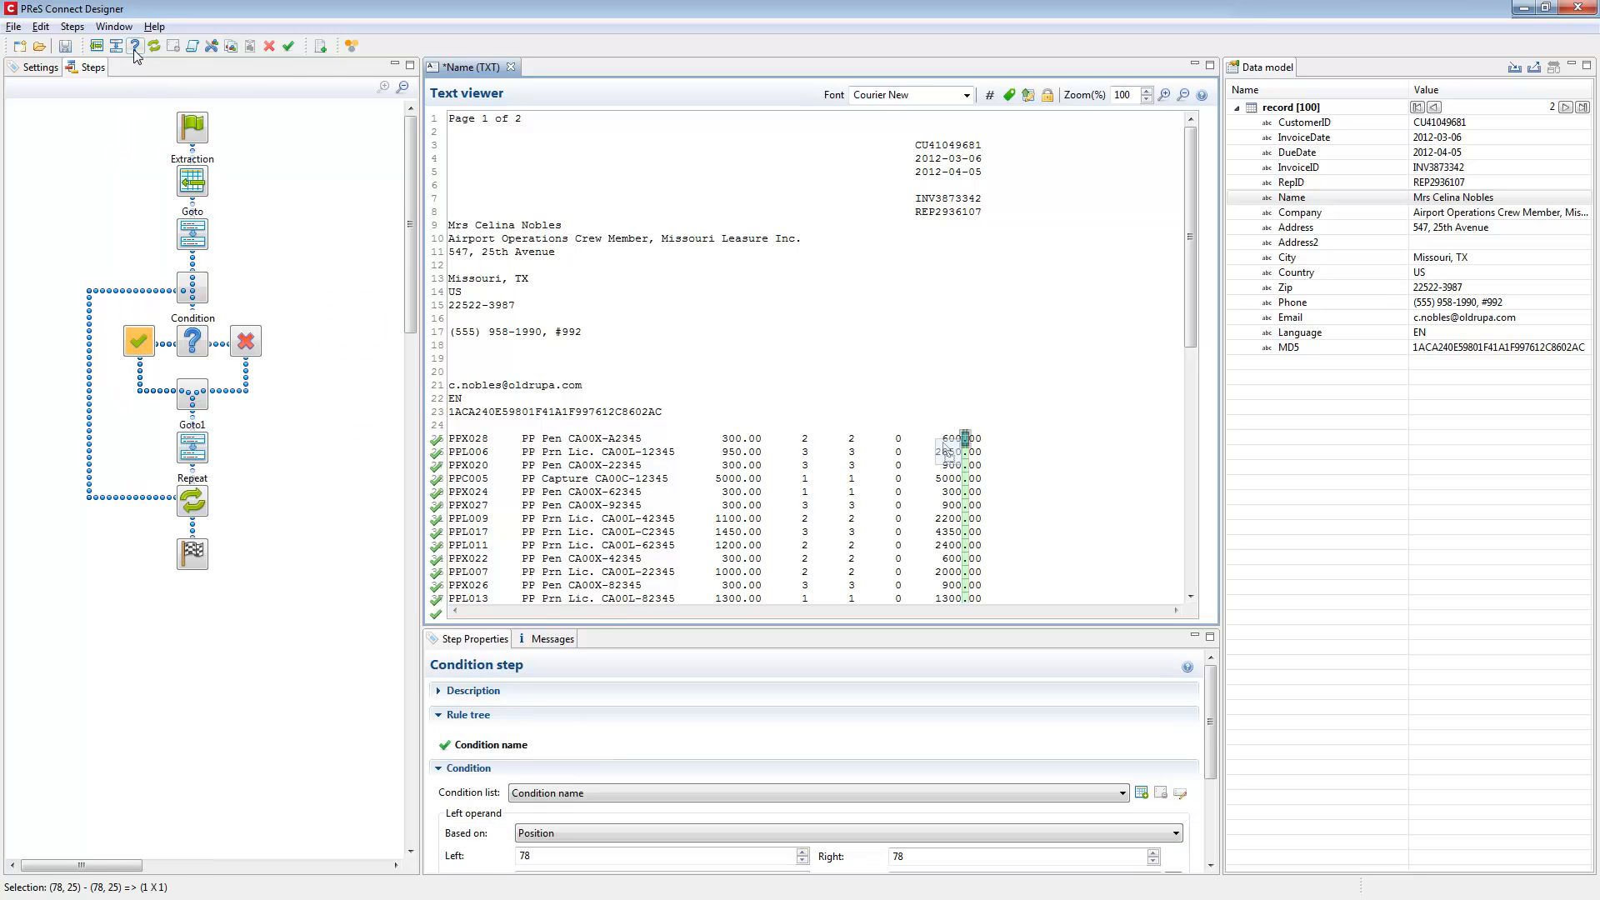
Add an Extract step on the condition's true branch for the first line item's product code in columns 1 to 6
drag(1191, 178, 1186, 400)
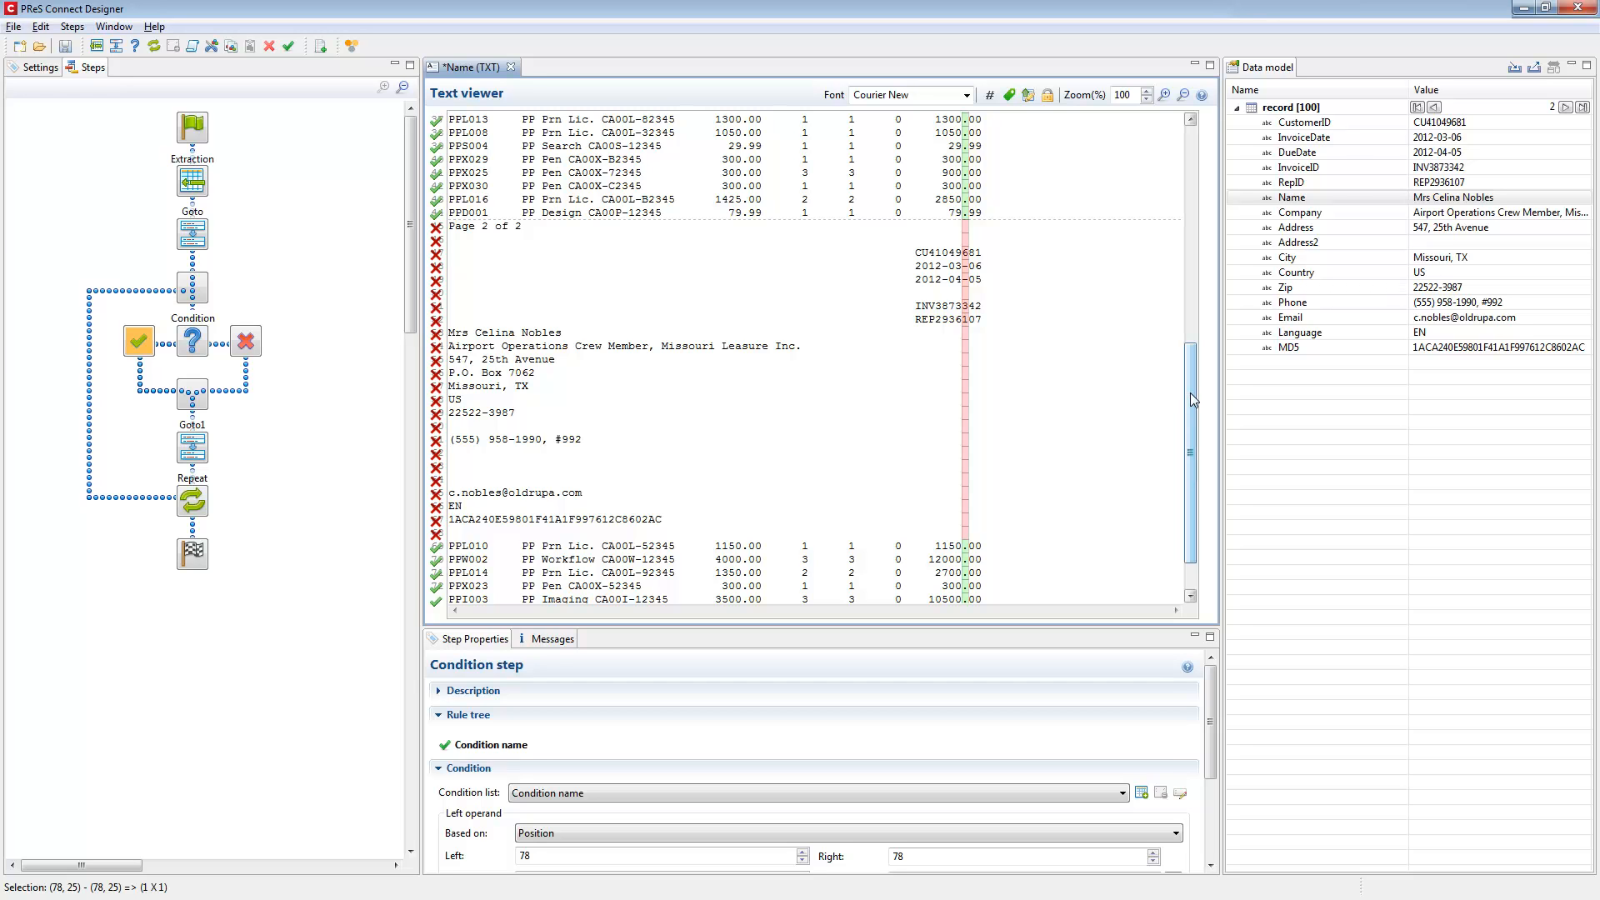
scroll(1193, 391, down, 2)
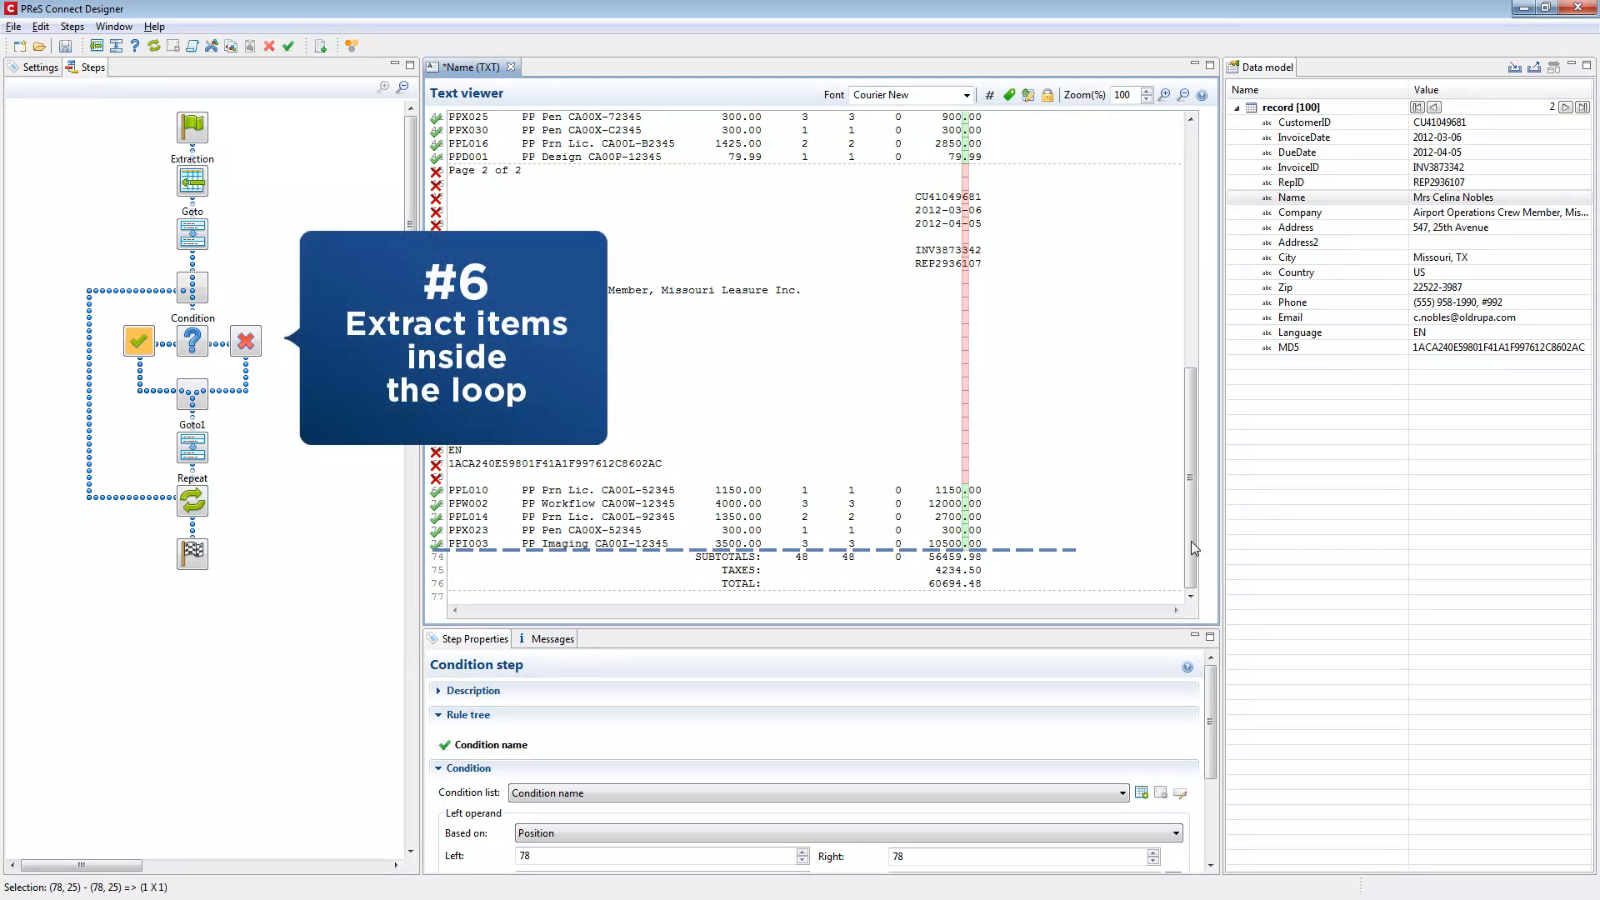
drag(1192, 537, 1192, 320)
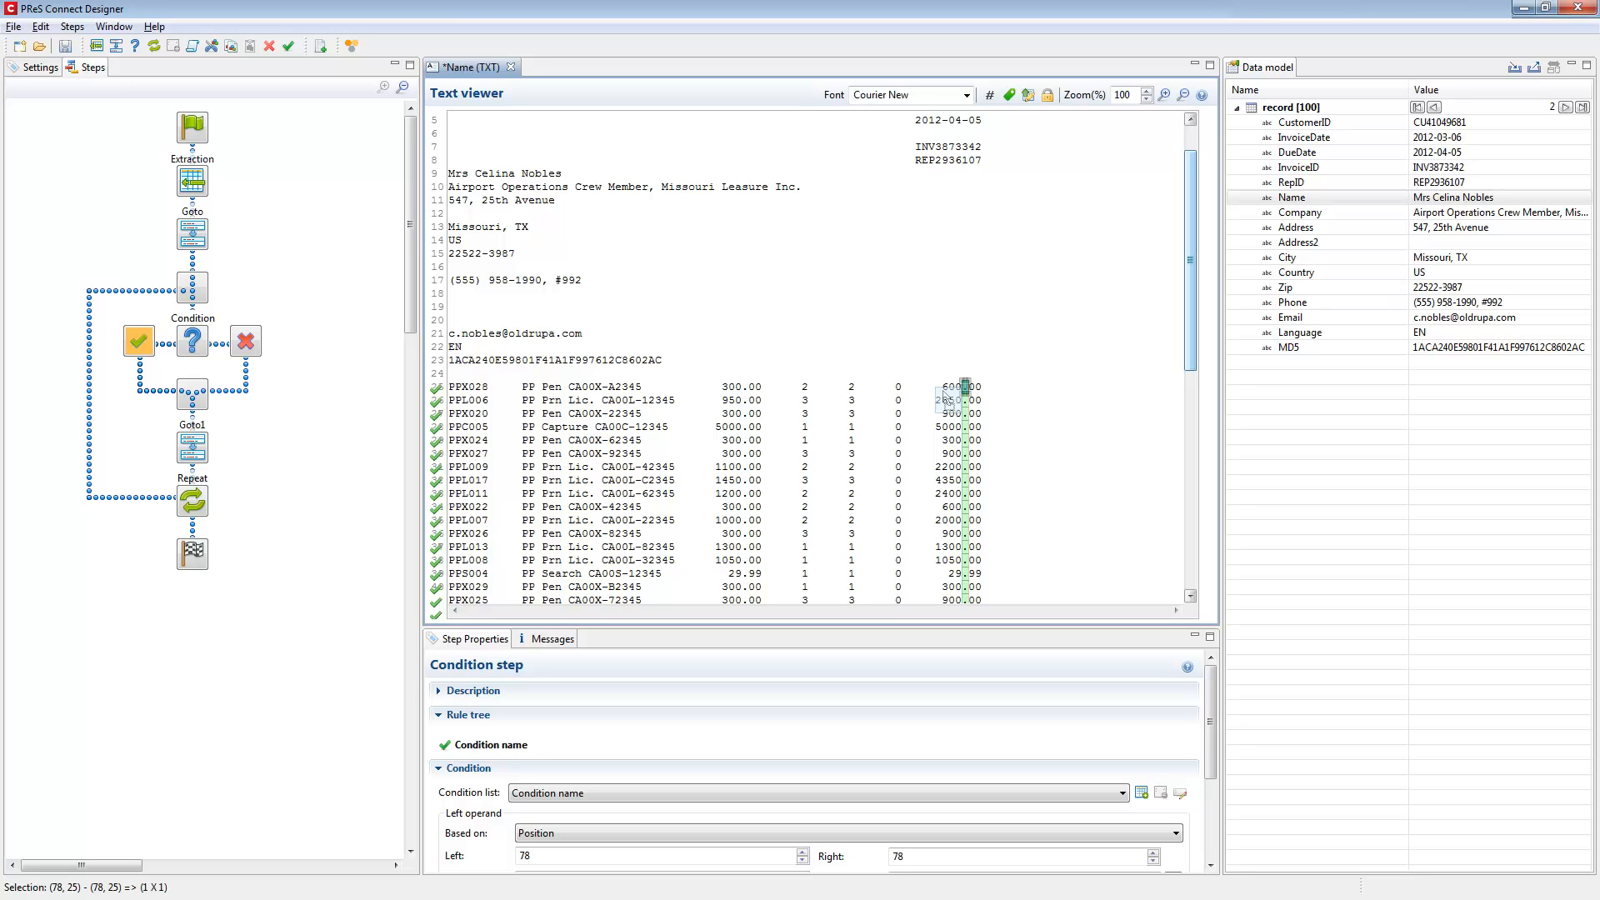
drag(490, 386, 450, 387)
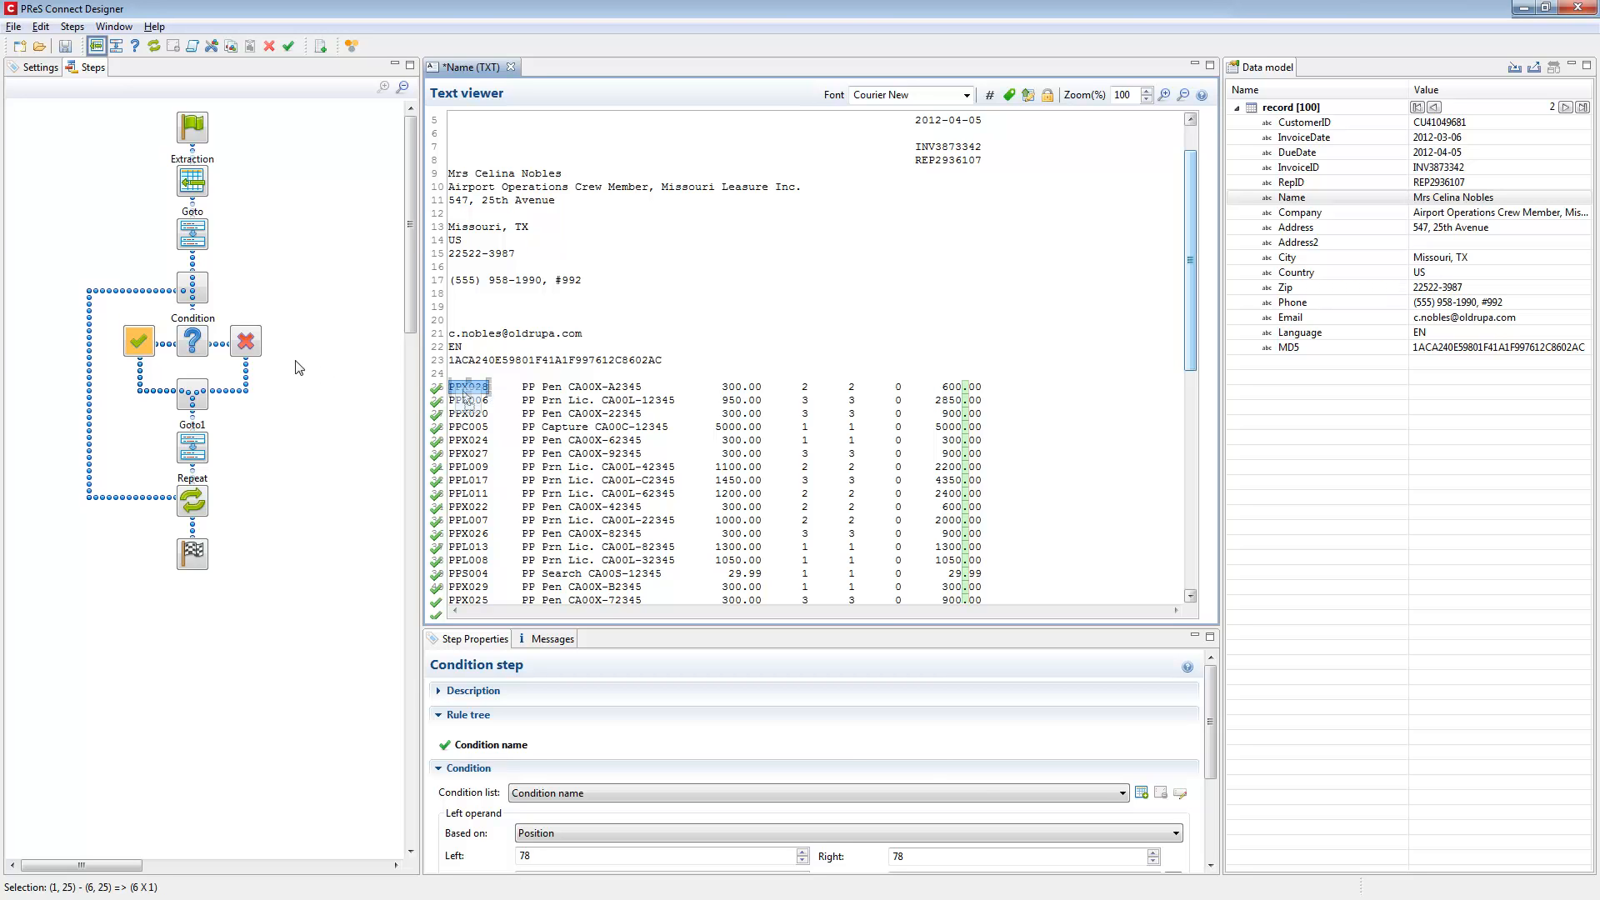
click(97, 45)
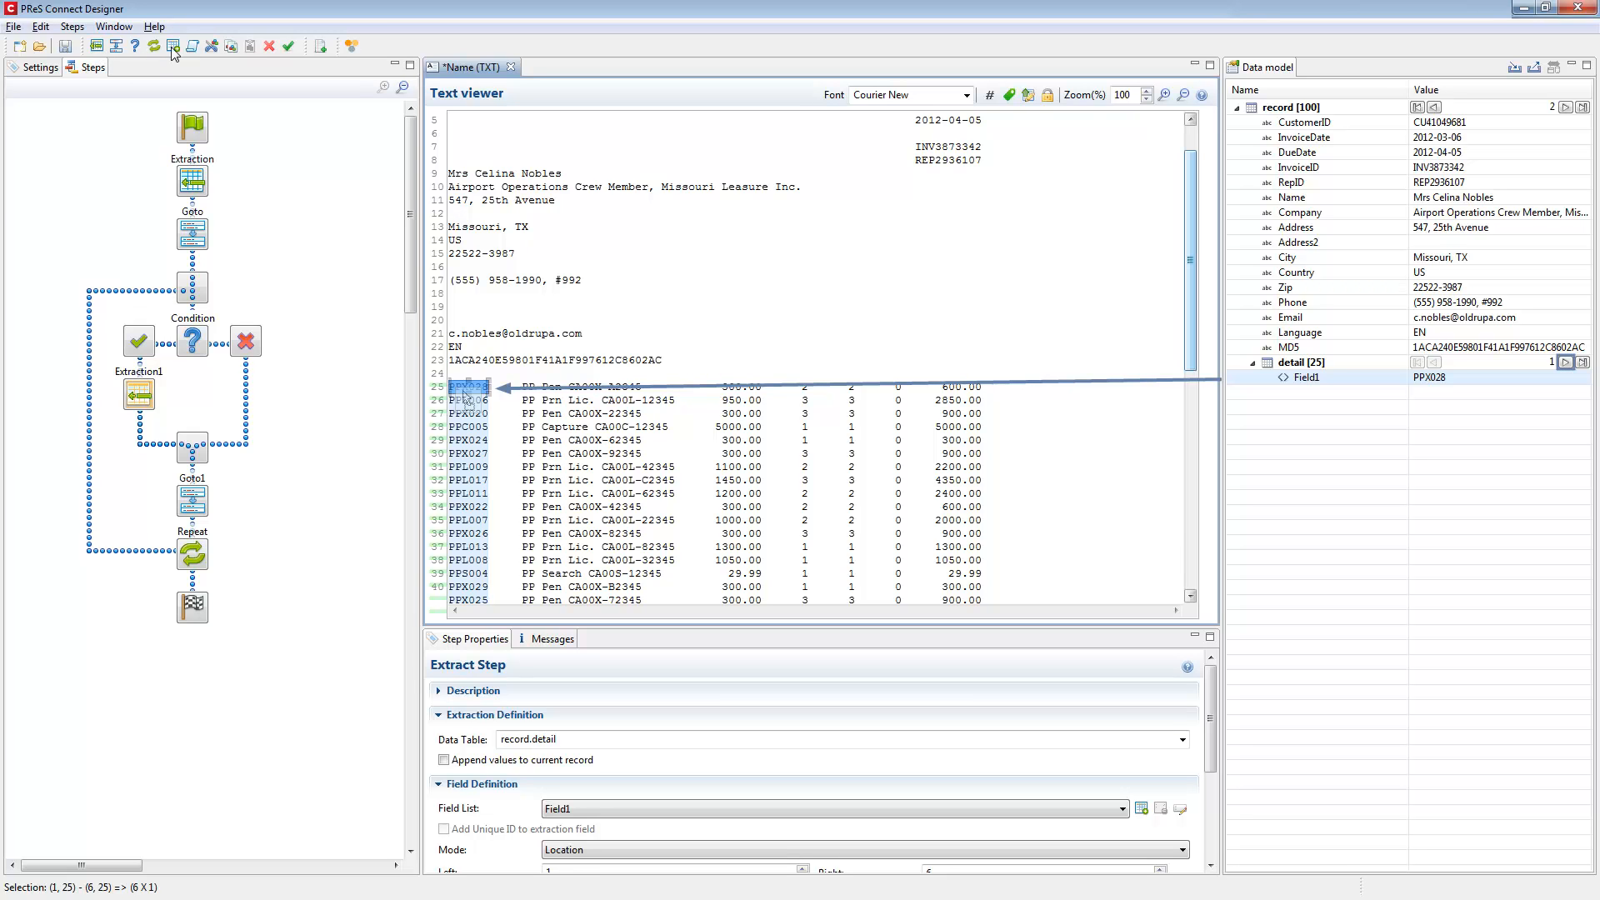
Check the extracted product codes in the first five detail rows, return to the first row, and check the next record before returning
click(1565, 362)
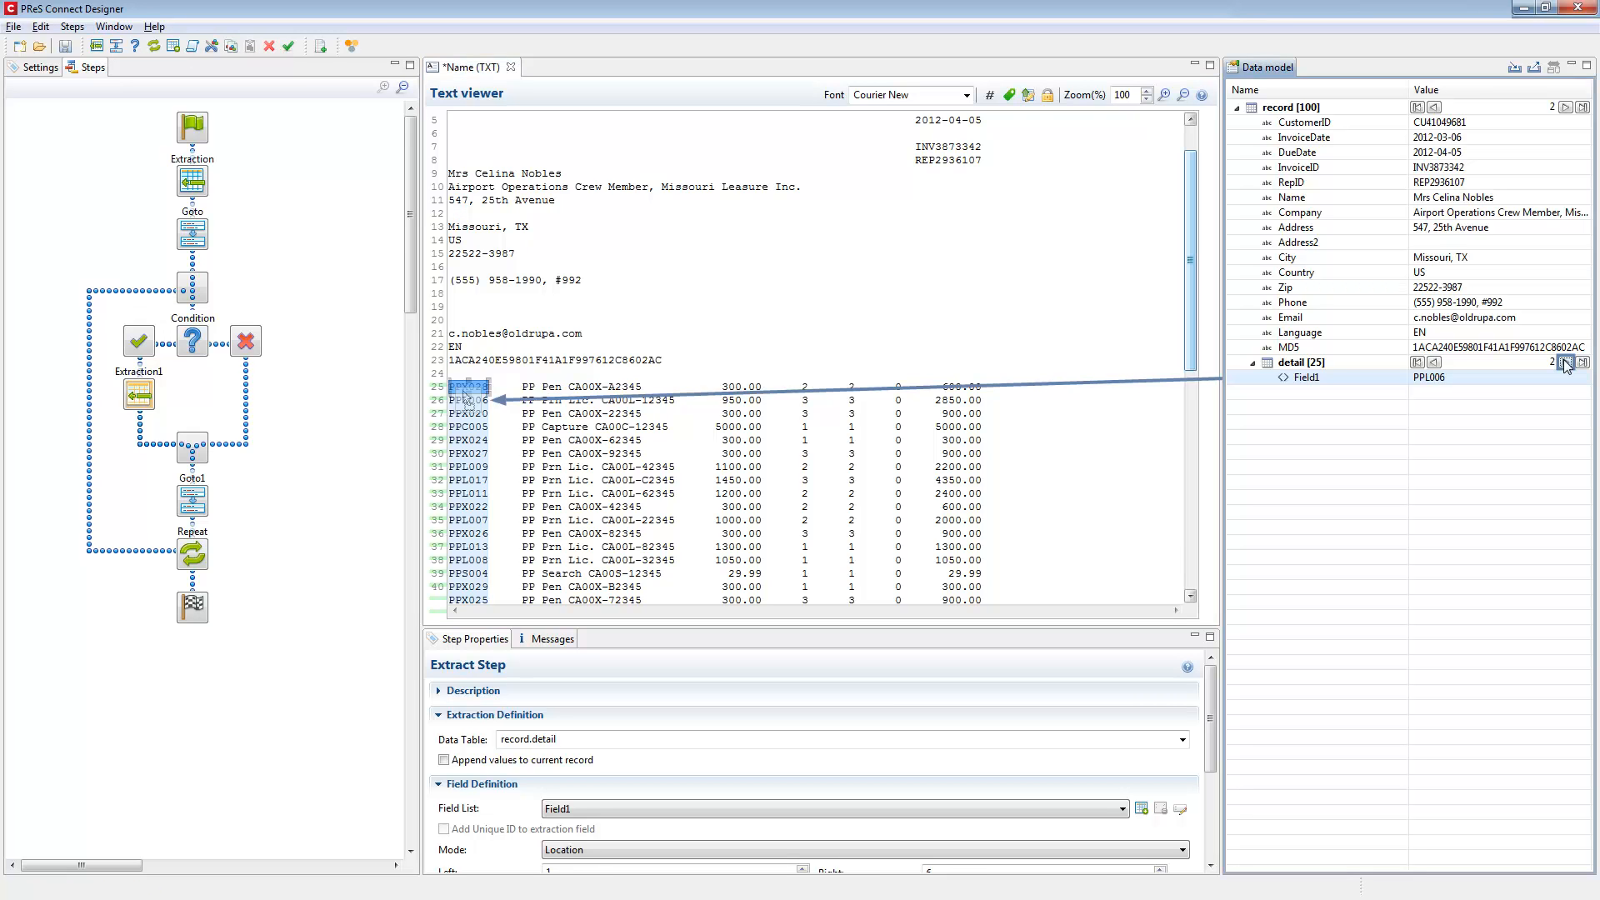
click(1566, 362)
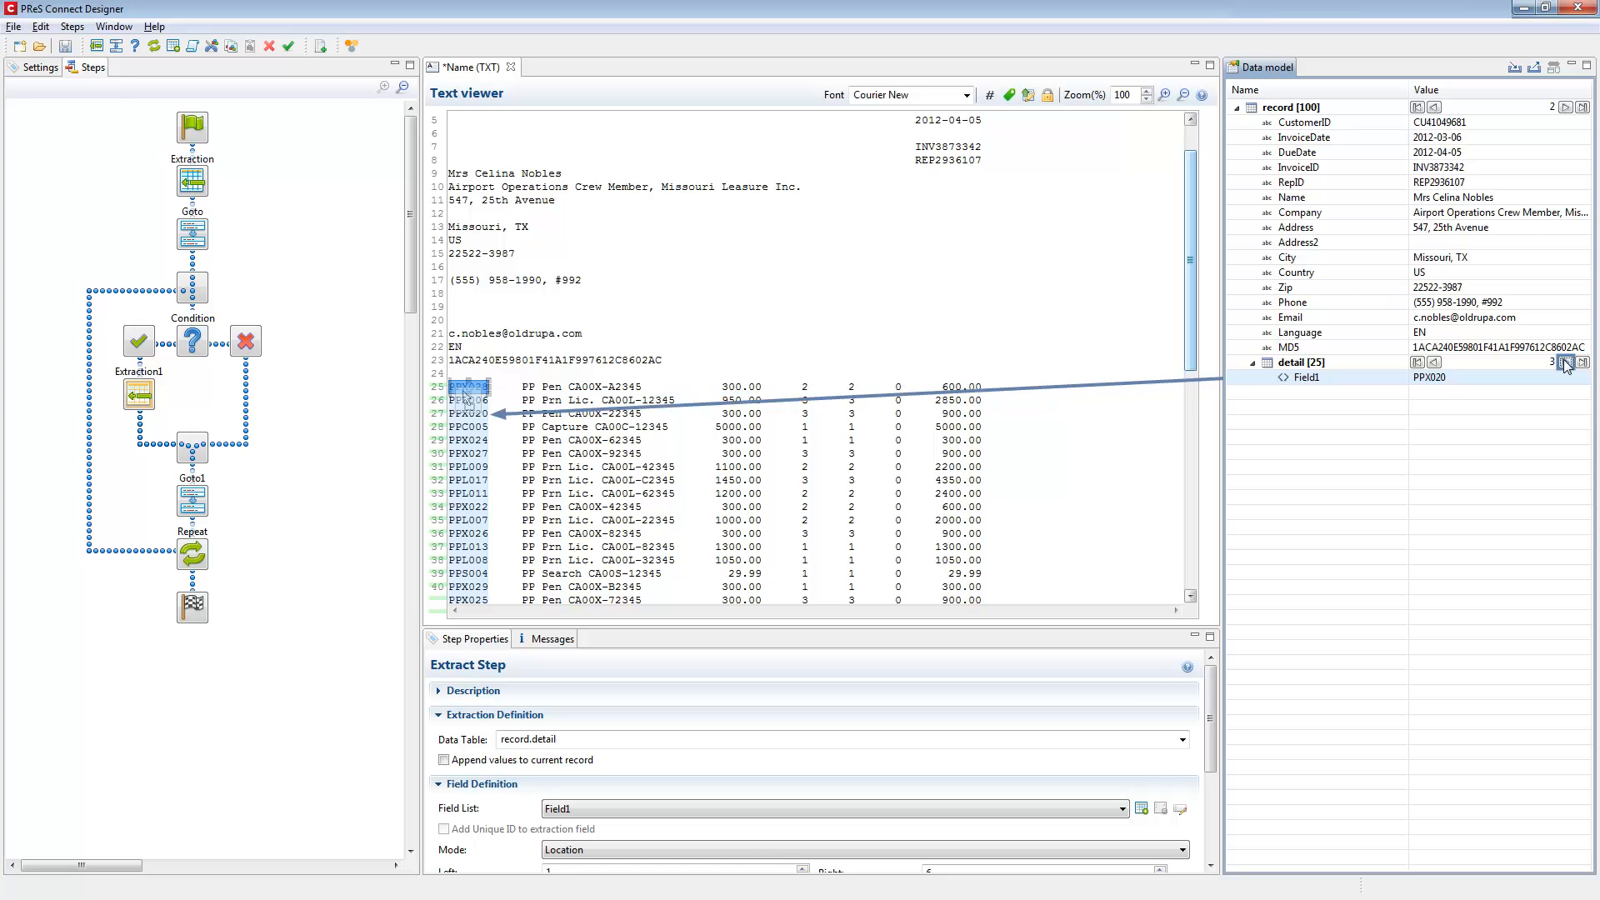
click(1566, 363)
click(1566, 363)
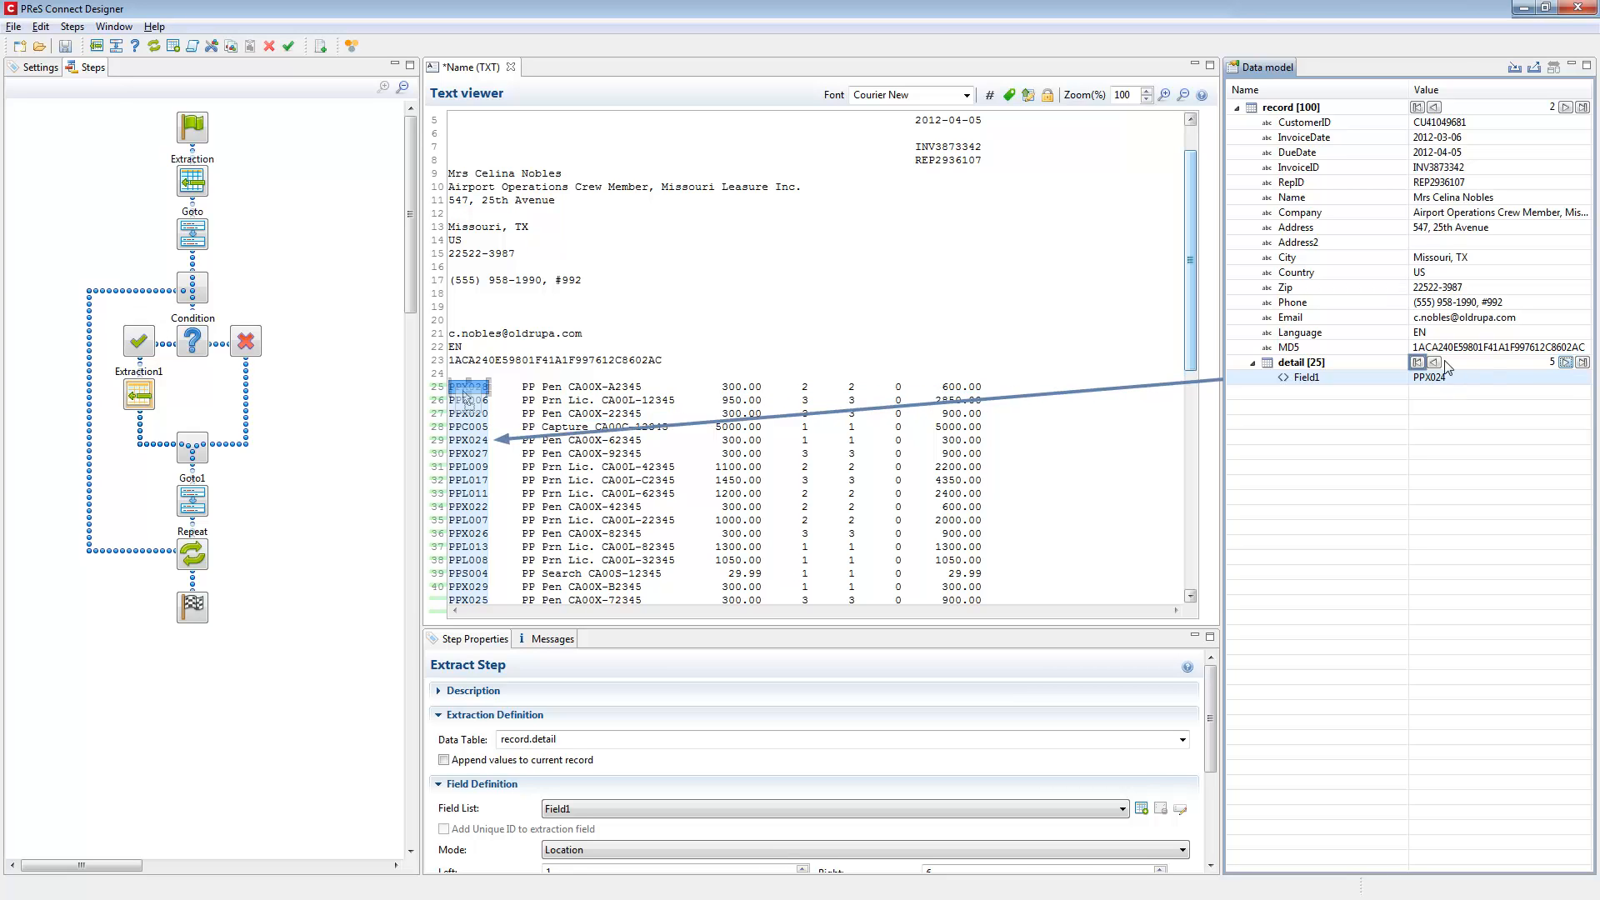
click(1416, 362)
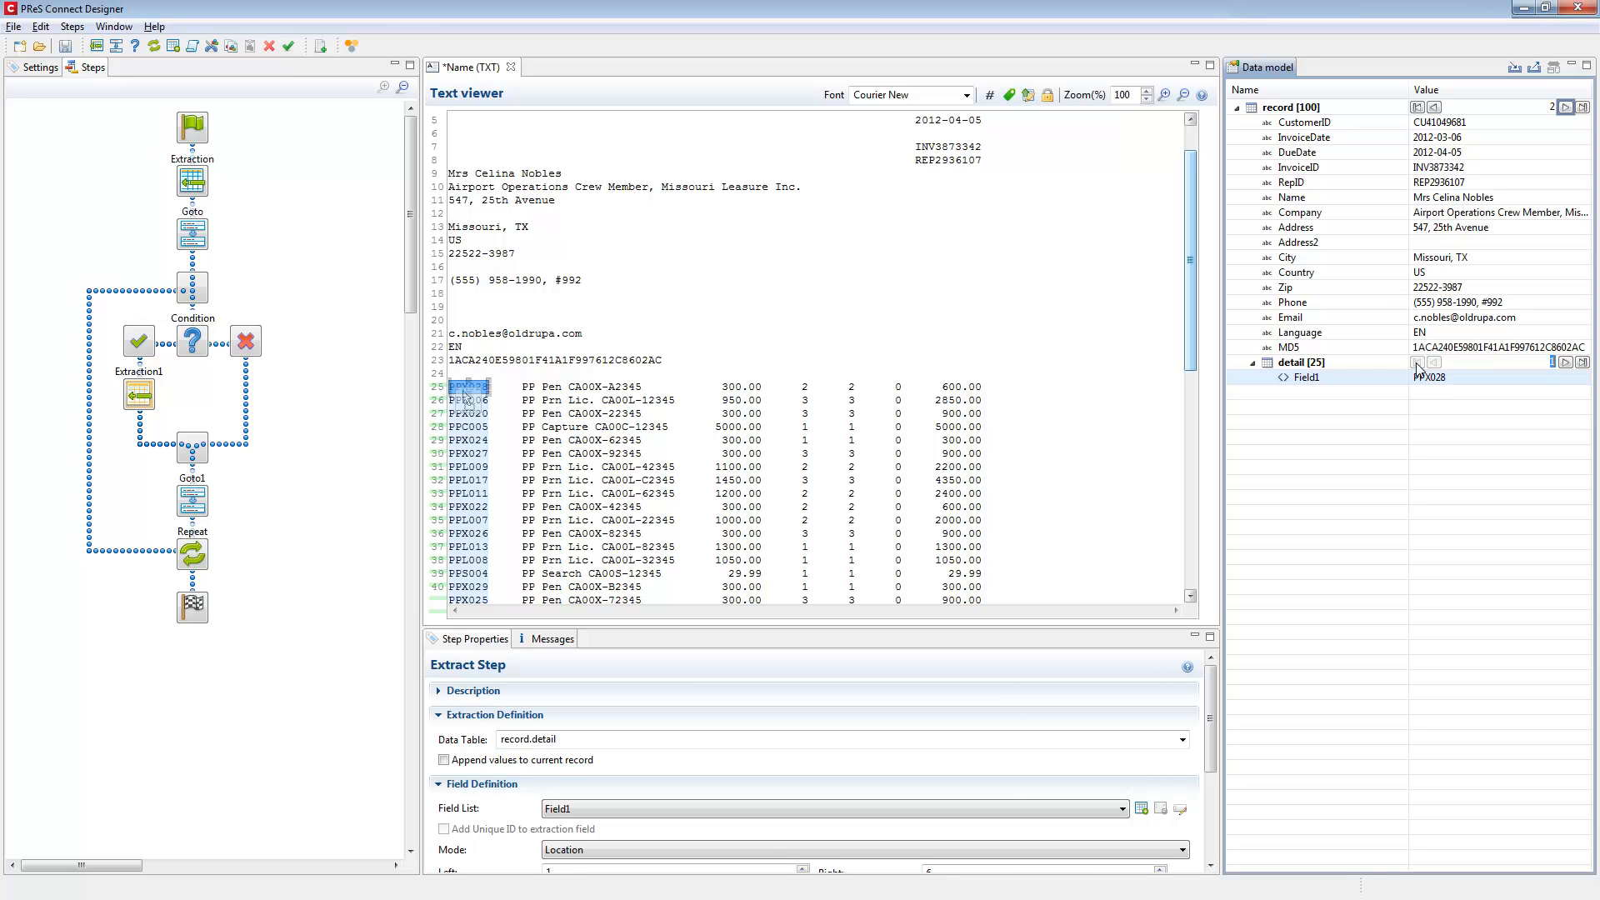
click(1566, 108)
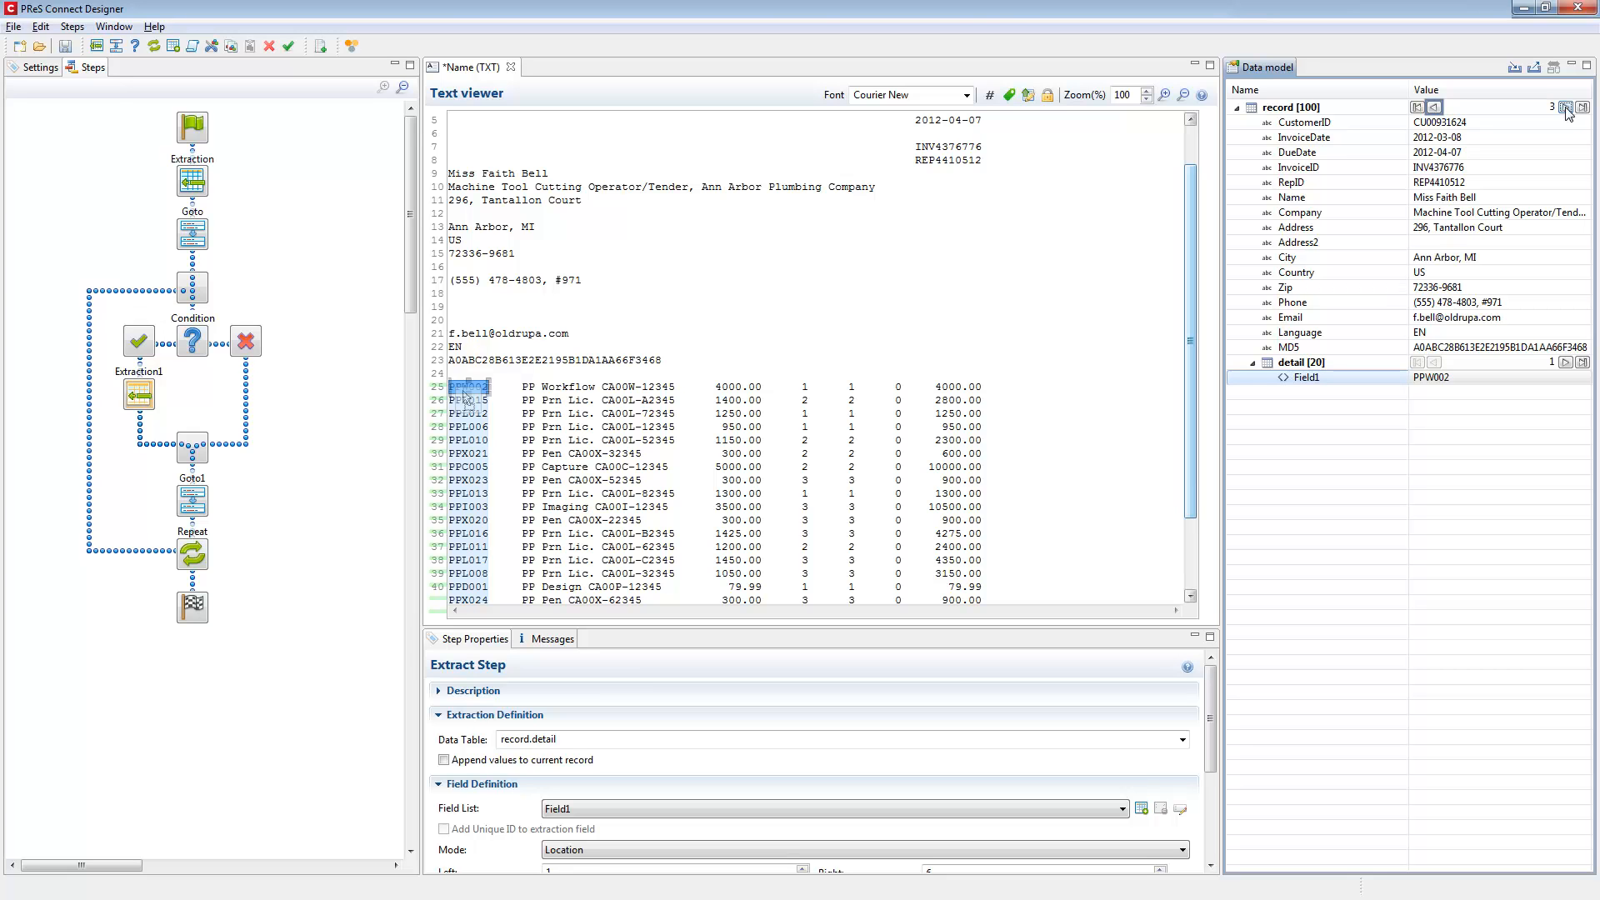
click(1435, 108)
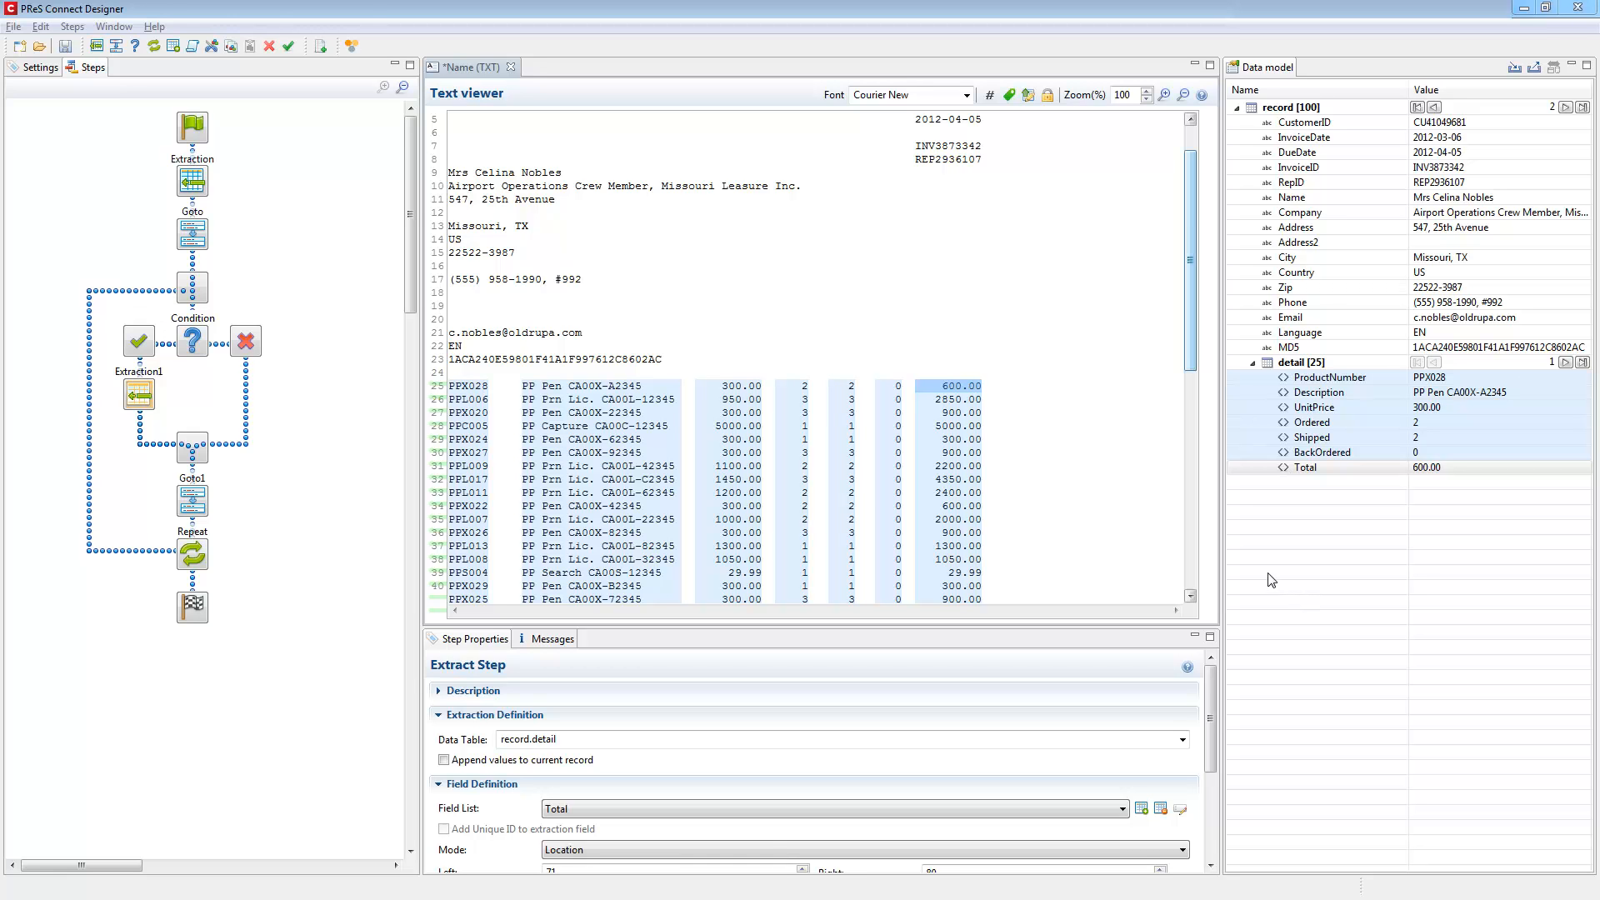
Add an Extract step after the Repeat loop for the SUBTOTALS, TAXES and TOTAL amounts and split the block into separate fields
drag(1190, 218, 1210, 558)
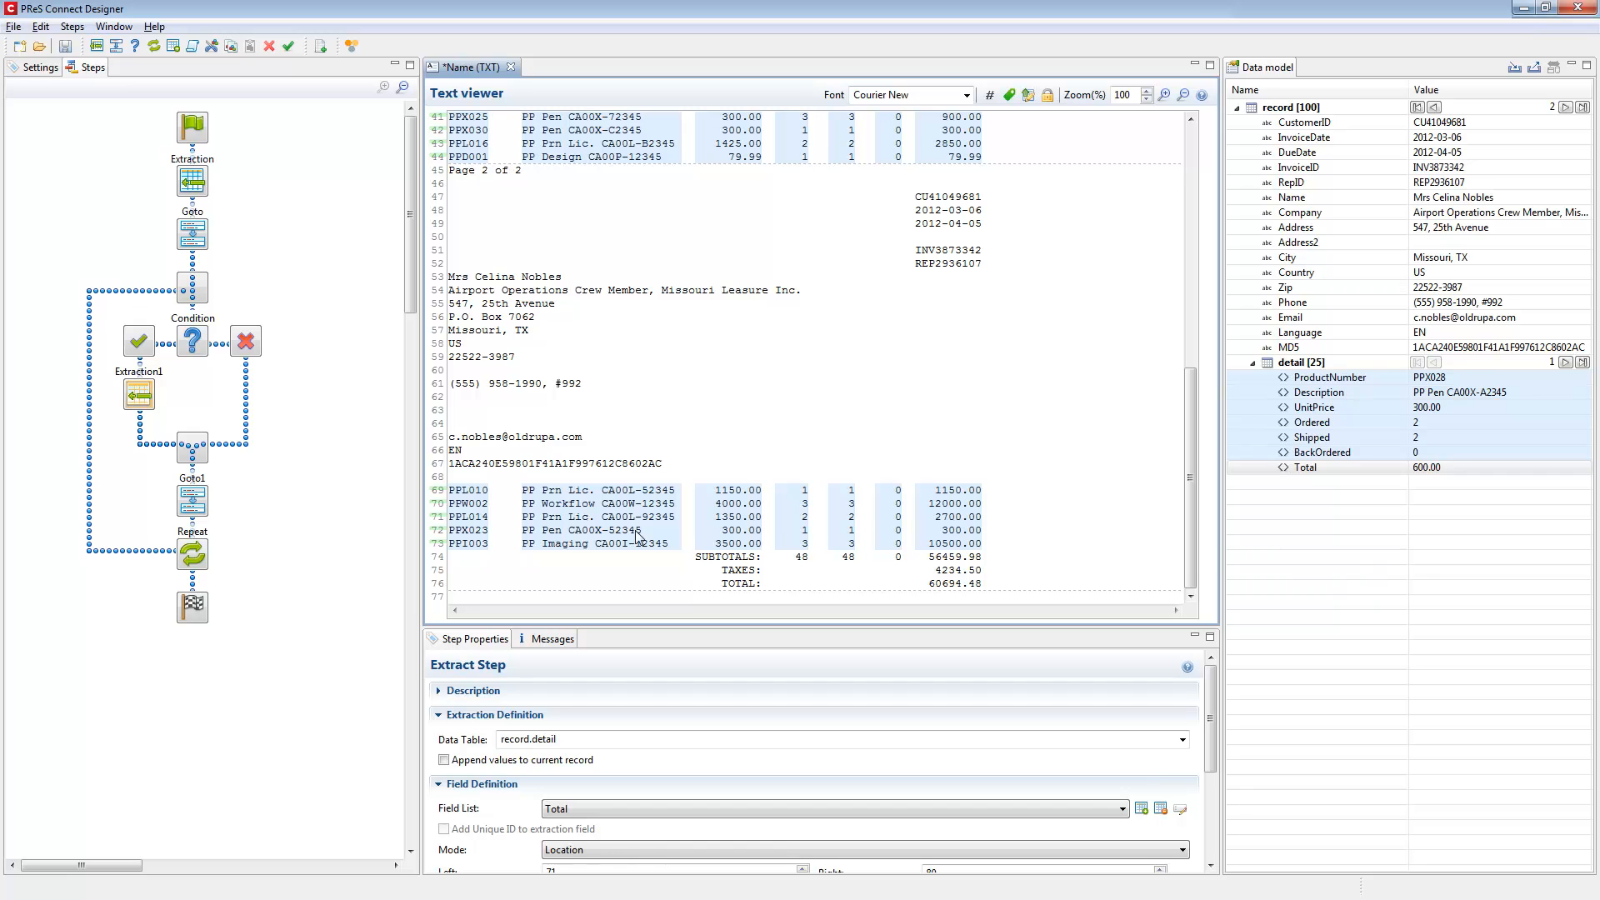
click(344, 432)
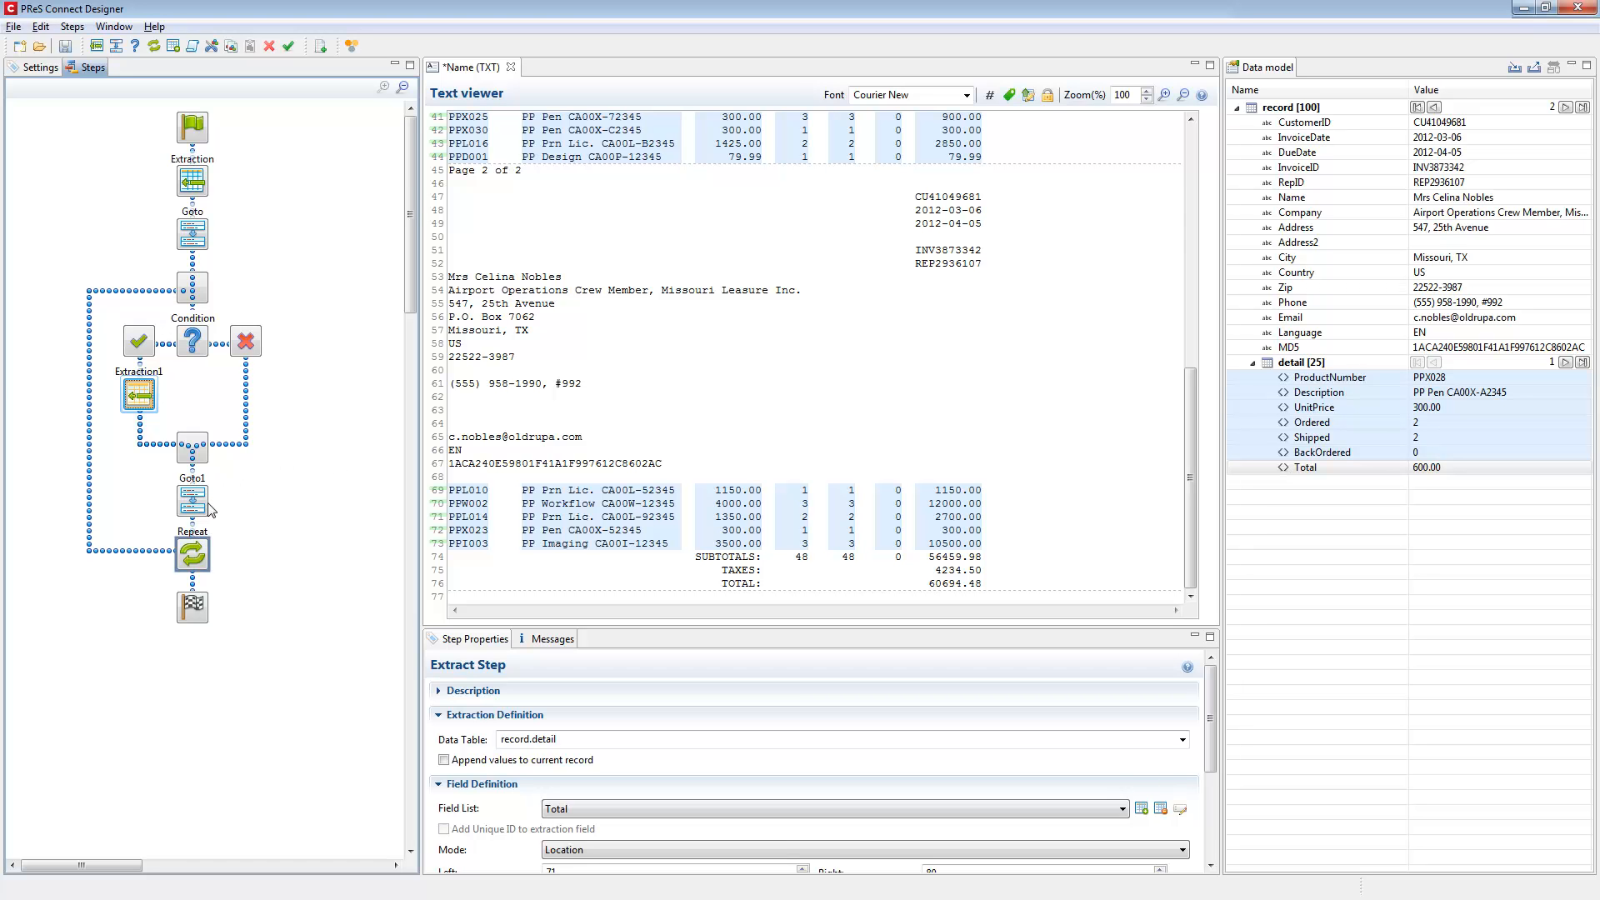
mouse_move(194, 559)
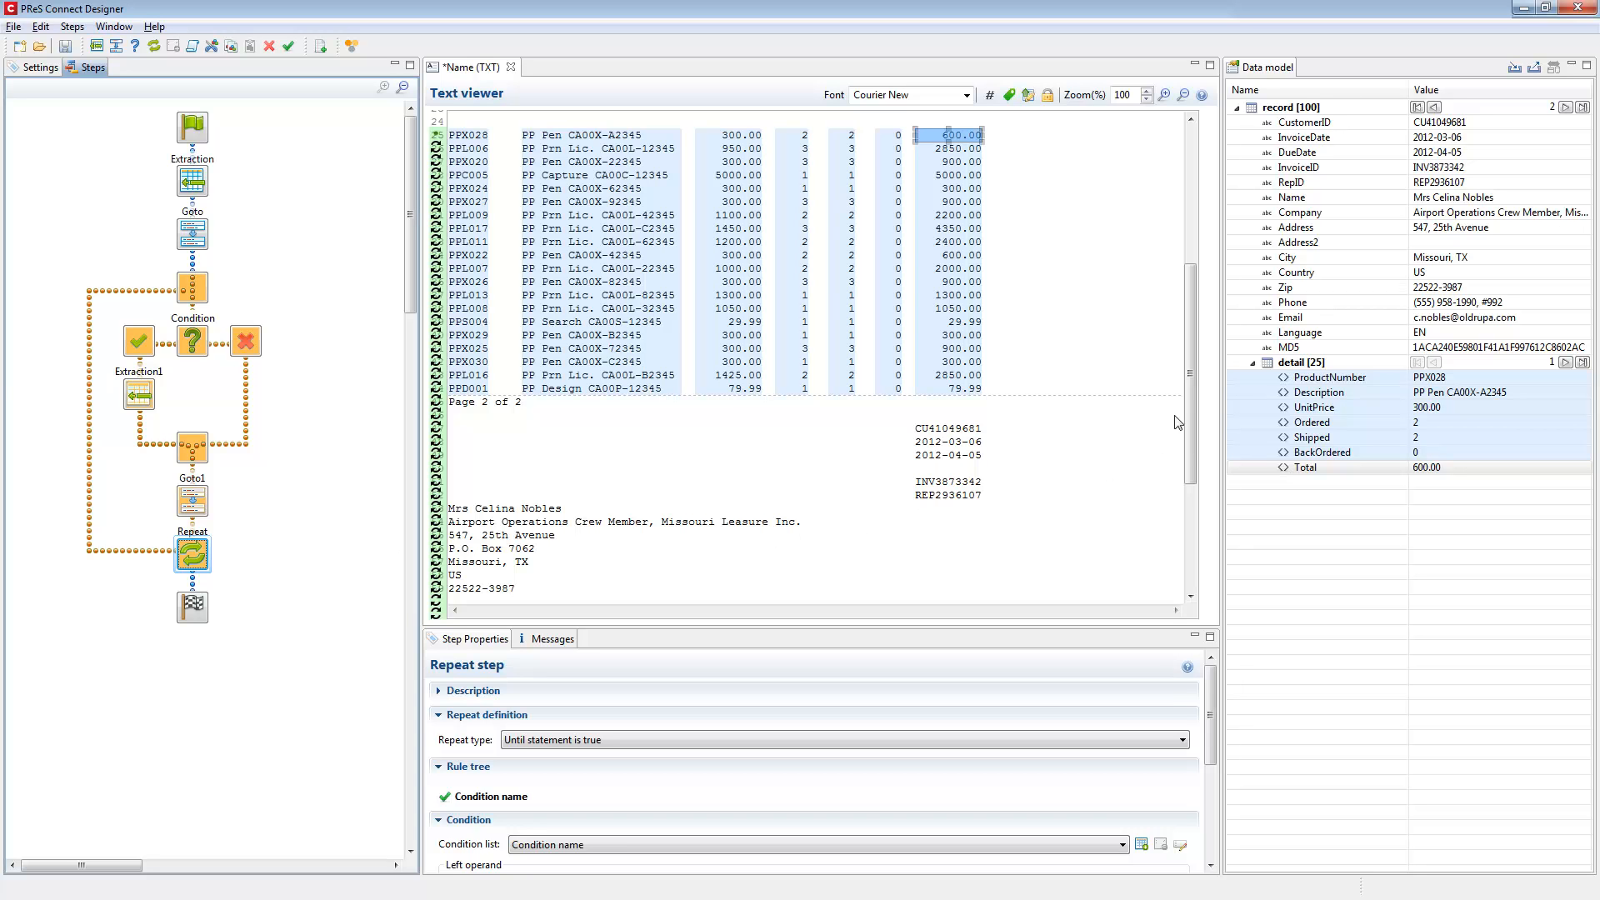
drag(1190, 386, 1188, 586)
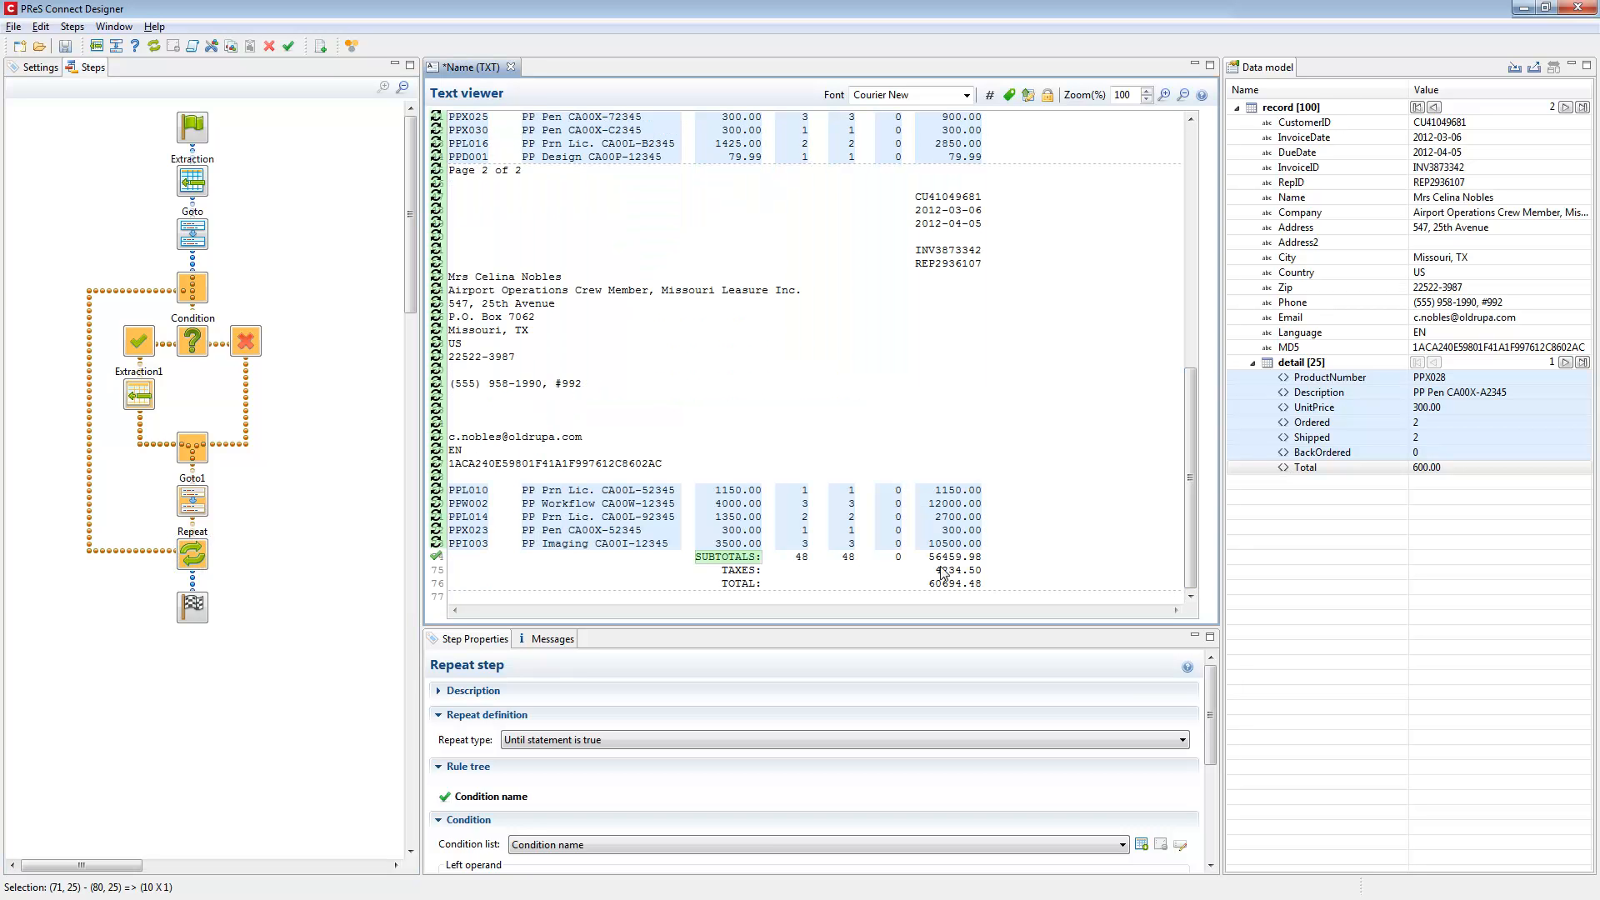
drag(917, 554, 980, 588)
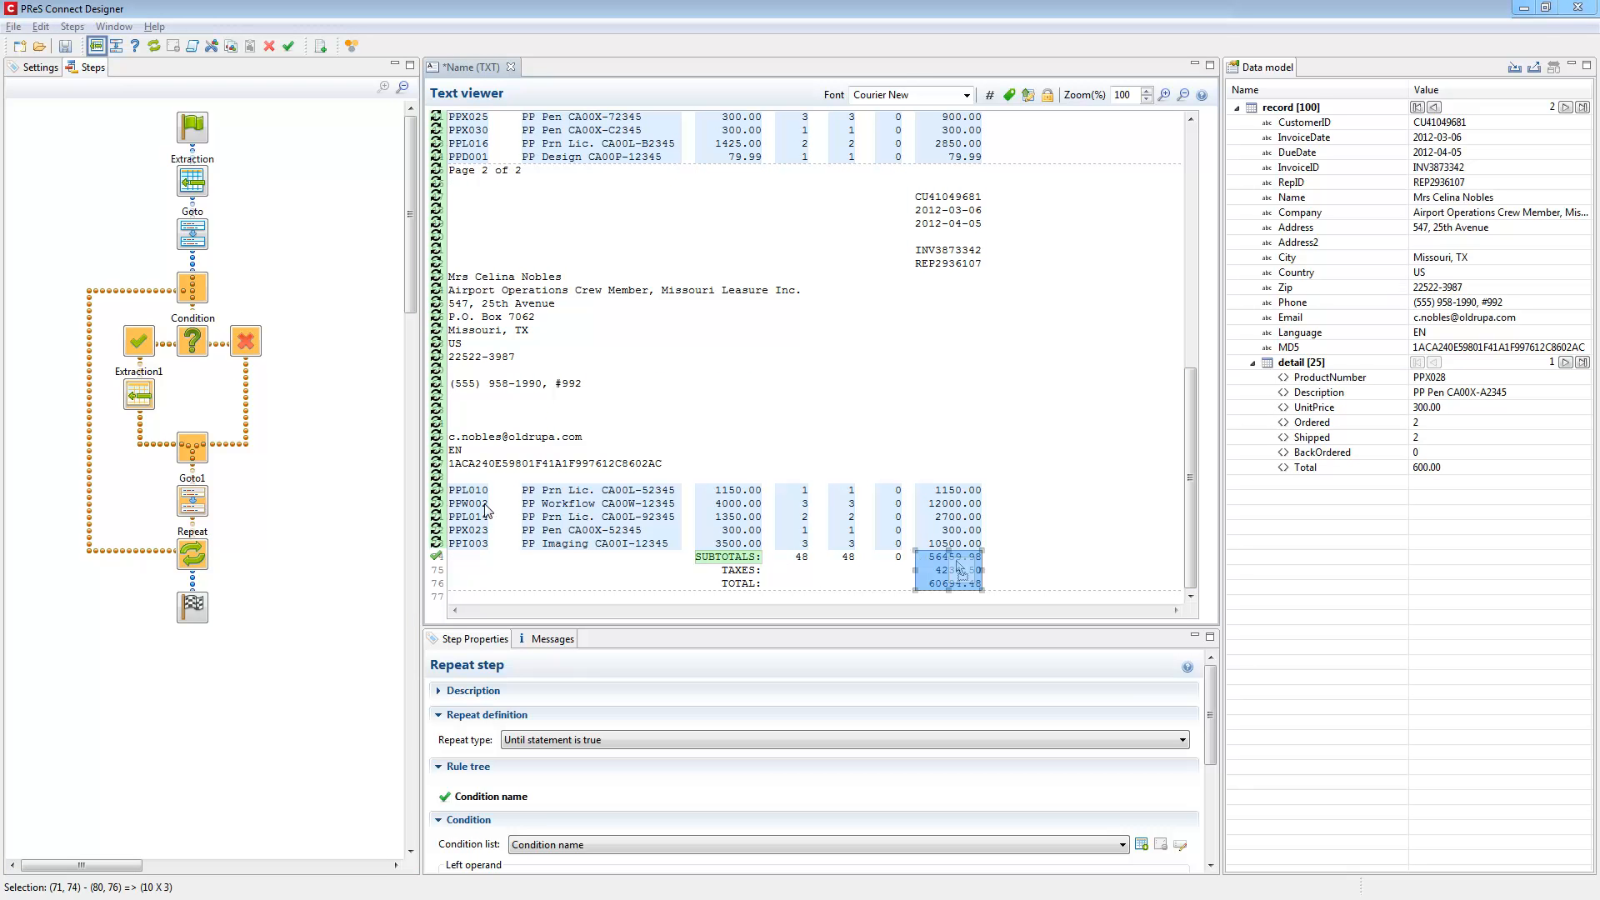
click(96, 47)
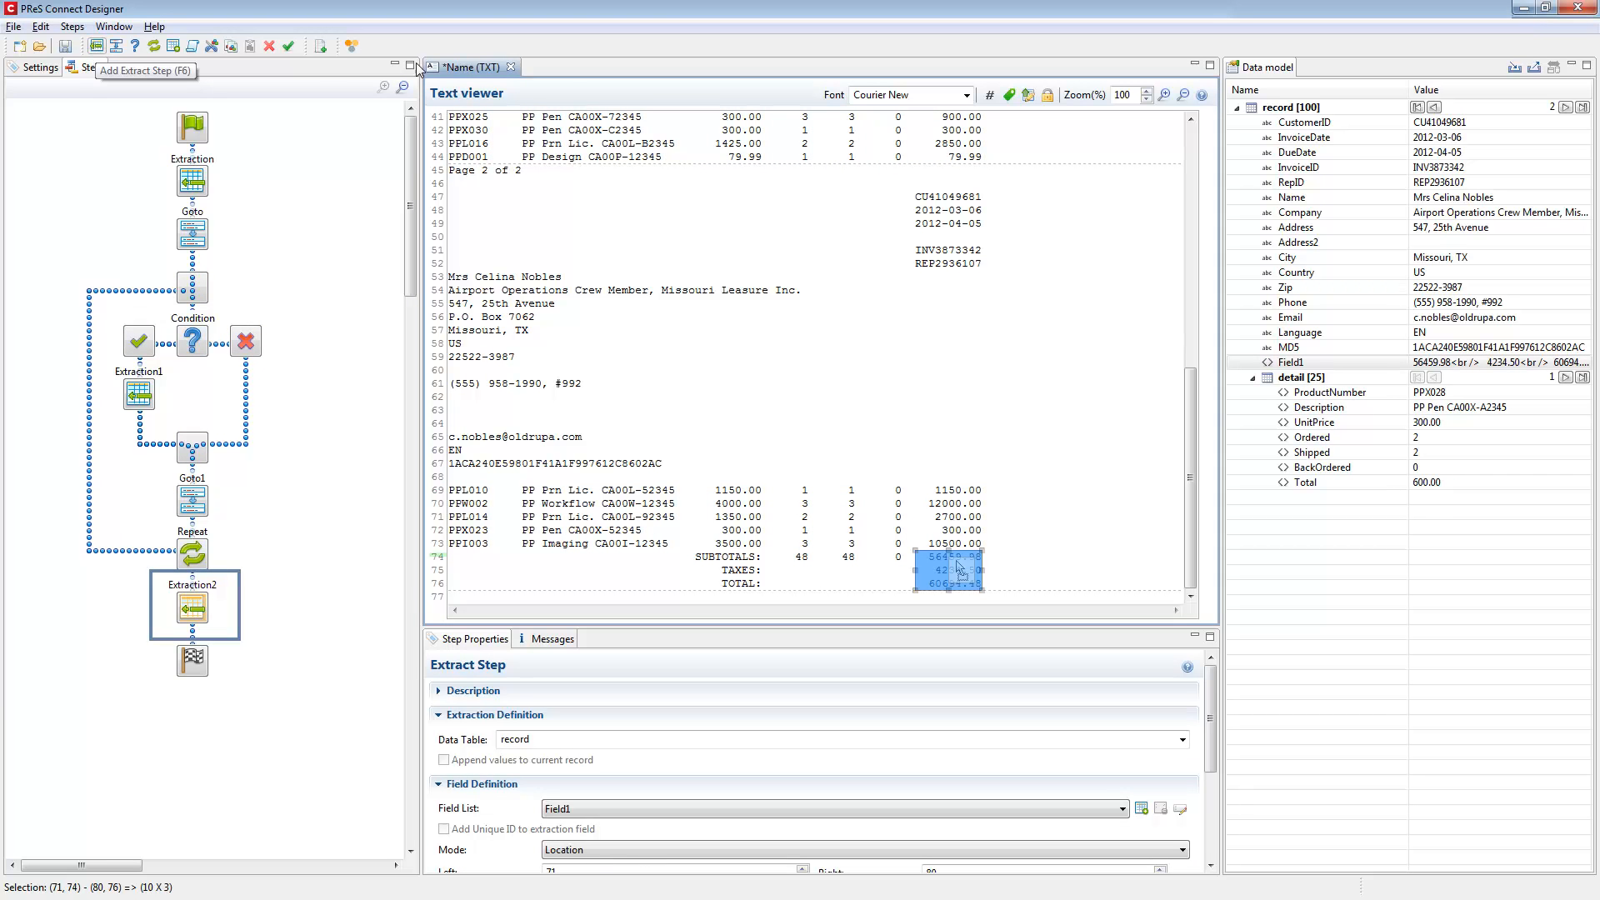
drag(1214, 684, 1214, 766)
click(443, 813)
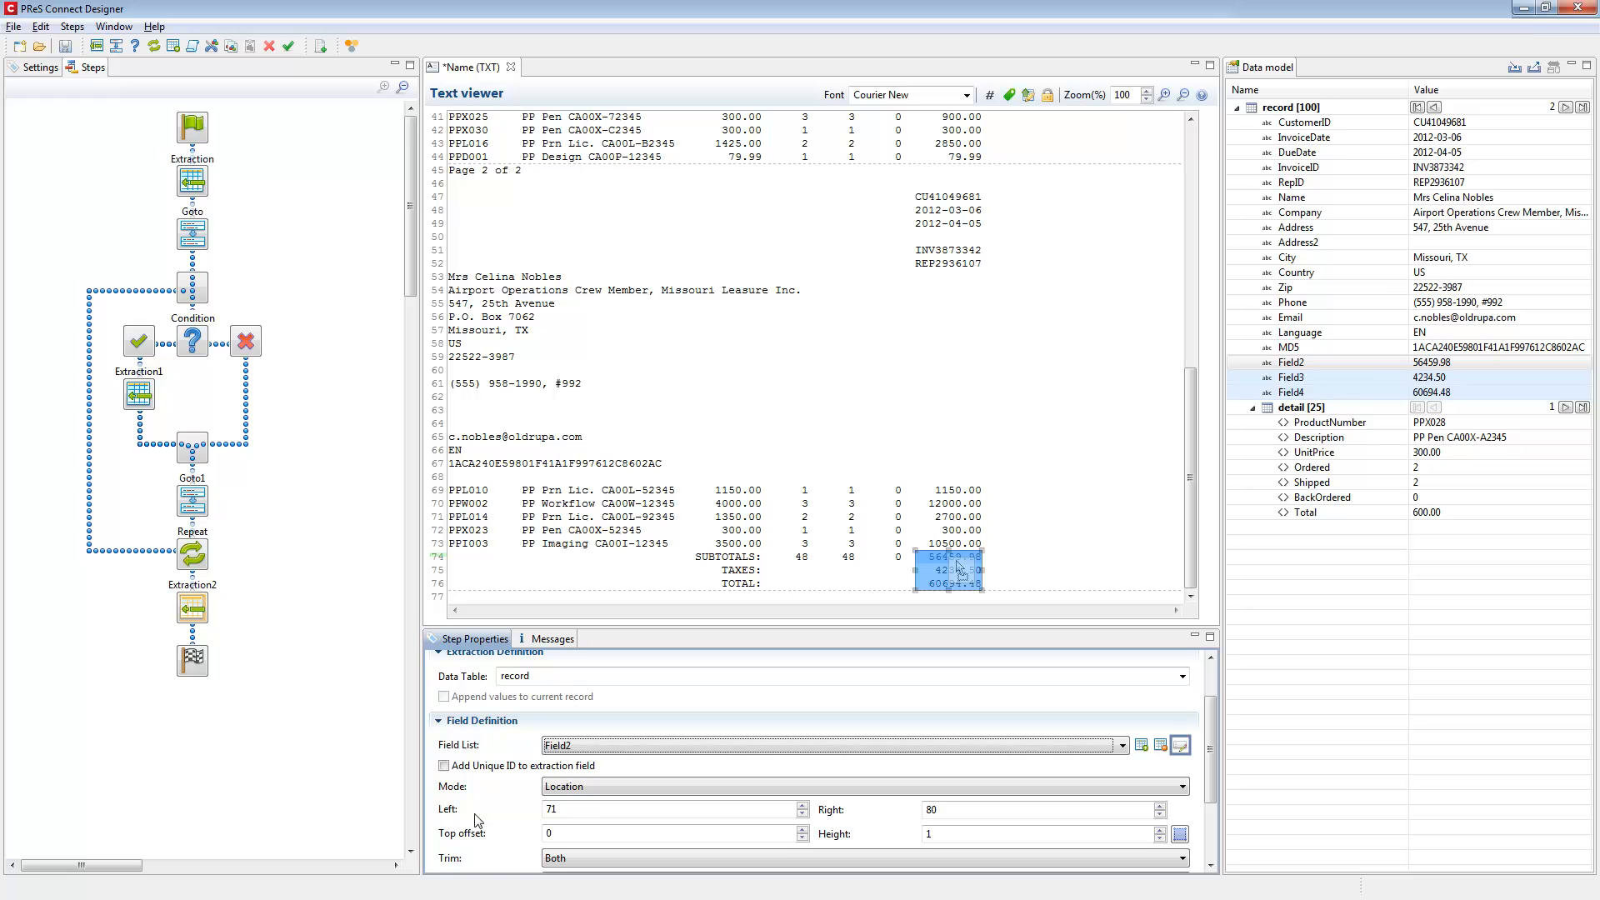
Rename the three fields split from the totals block as Subtotal, Taxes and Total
click(1180, 745)
click(714, 247)
text(Subtotal)
key(Return)
key(Down)
text(Taxe)
key(Return)
key(Down)
text(Total)
key(Return)
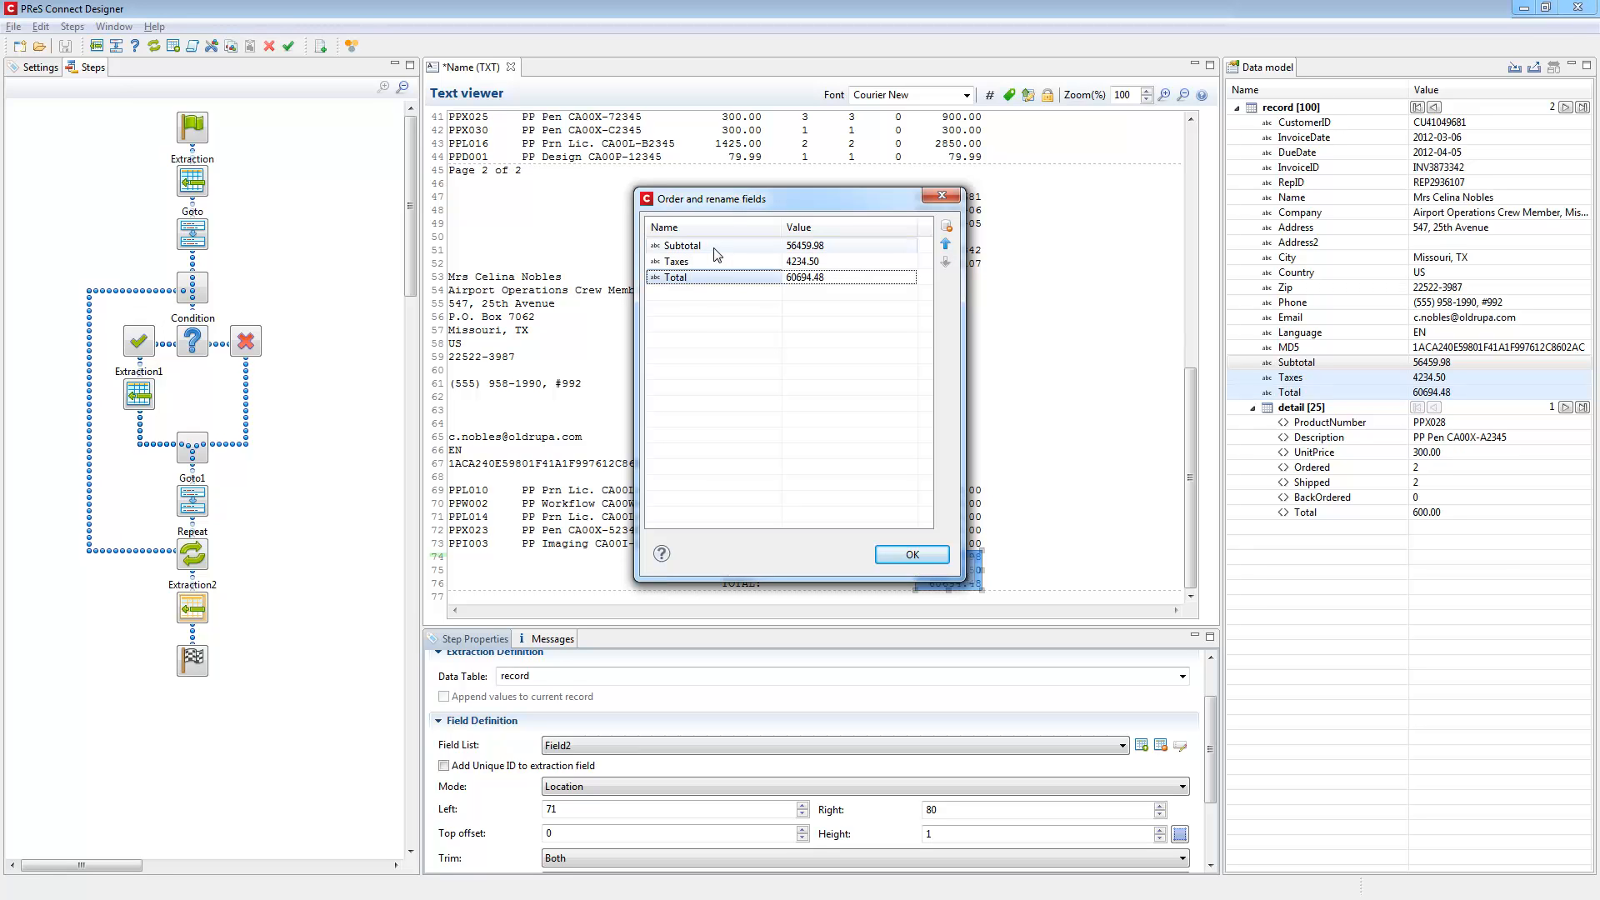
click(911, 555)
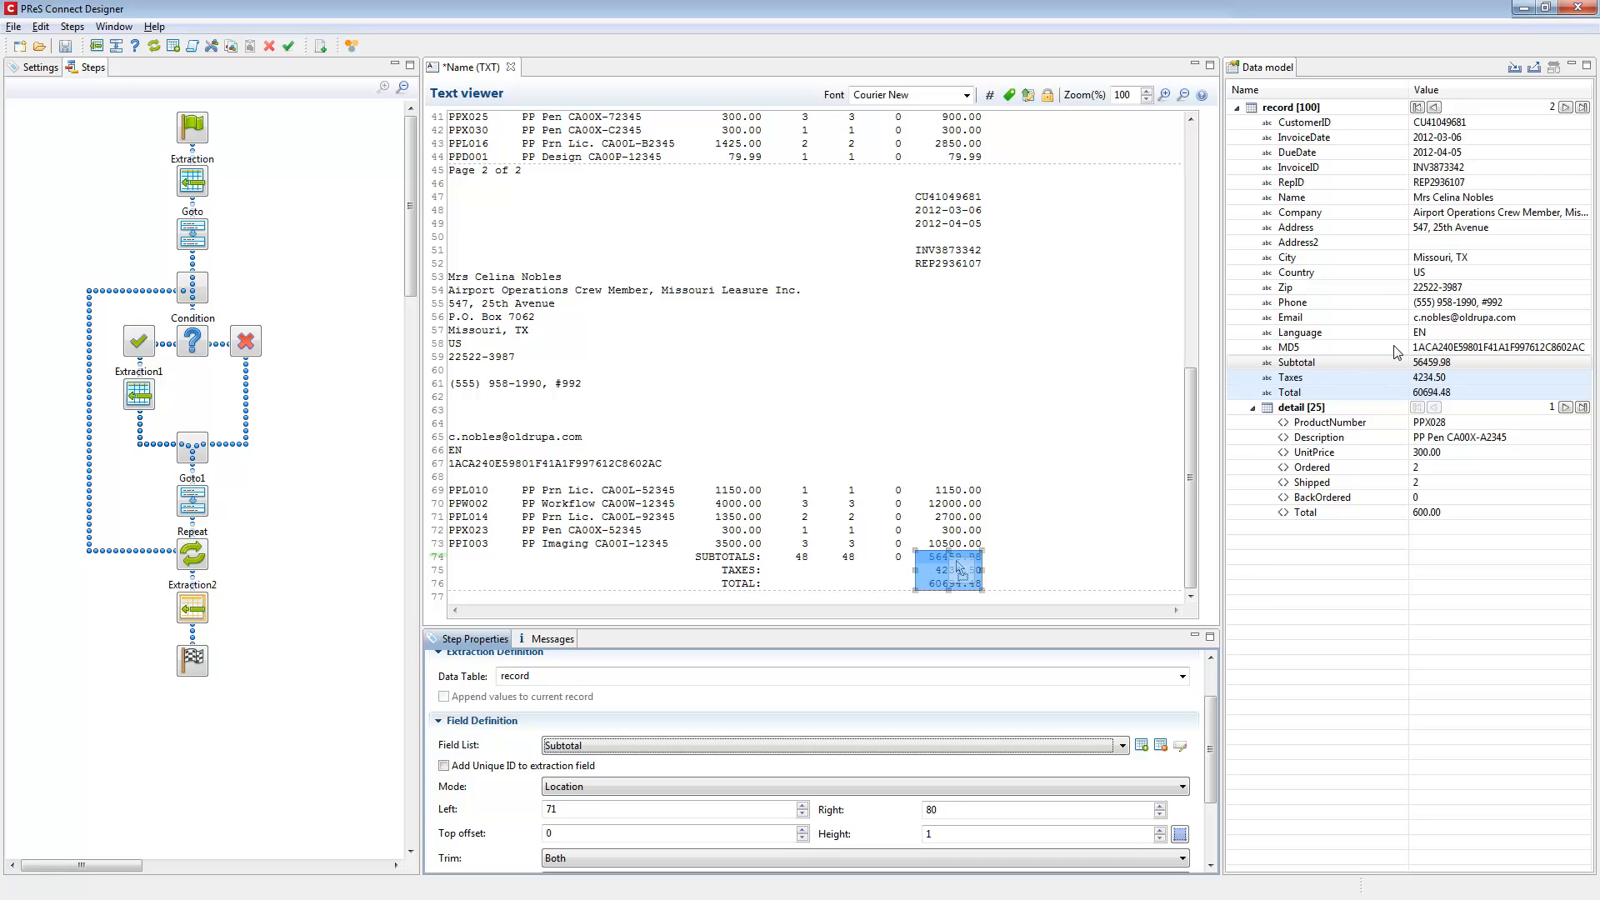
Set the InvoiceDate field's type to Date with the date format yyyy-mm-dd
click(1442, 140)
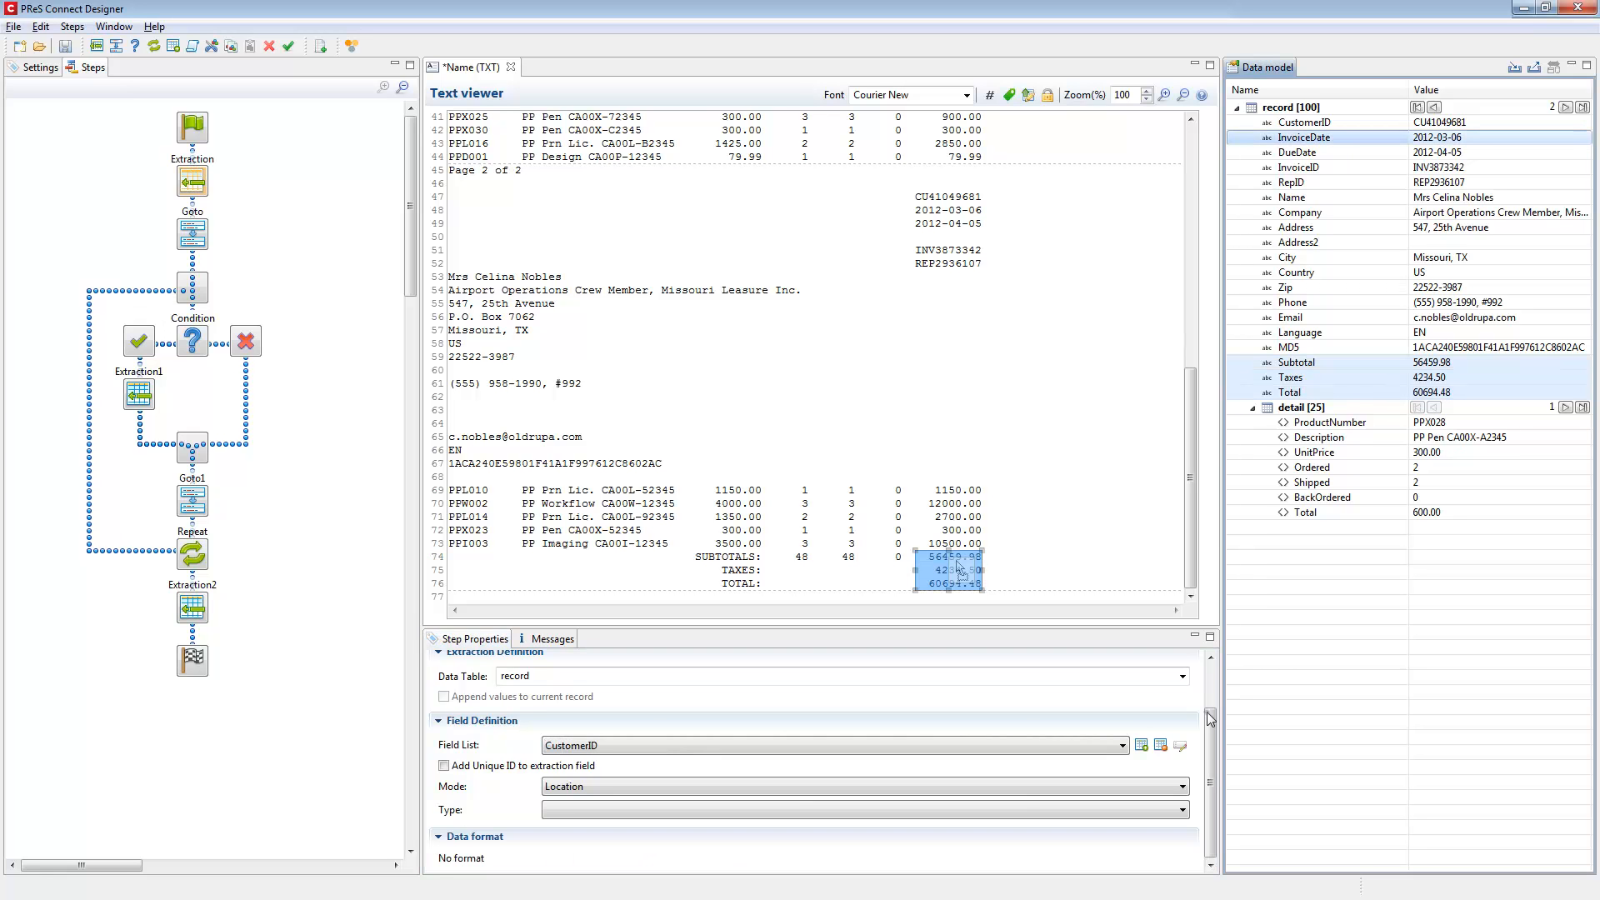
scroll(1209, 719, down, 3)
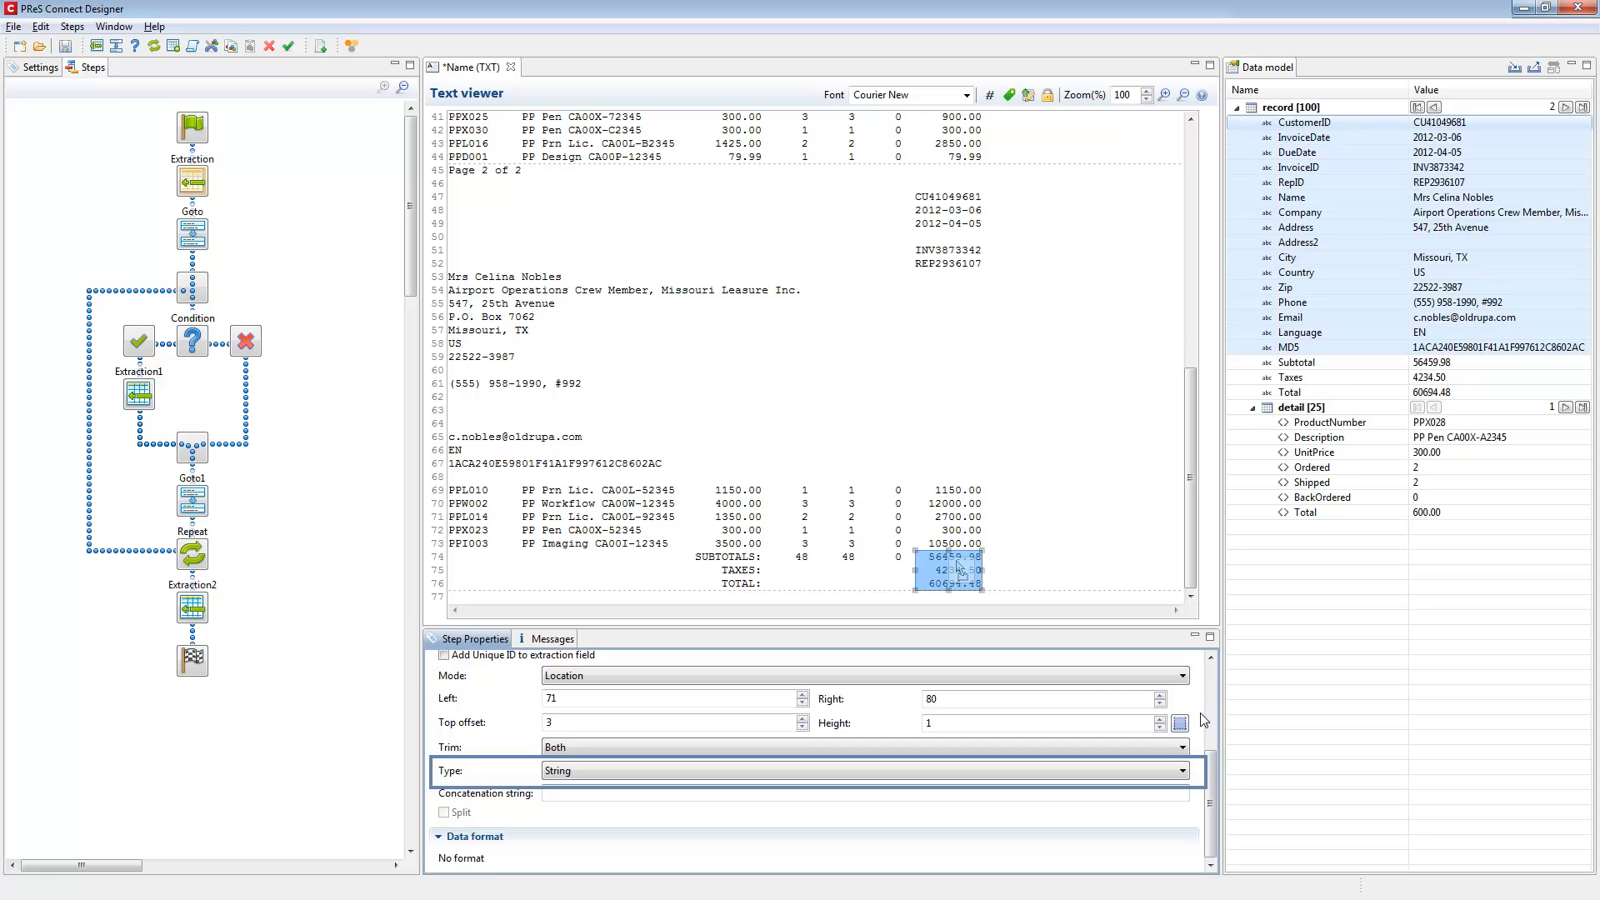
click(1186, 775)
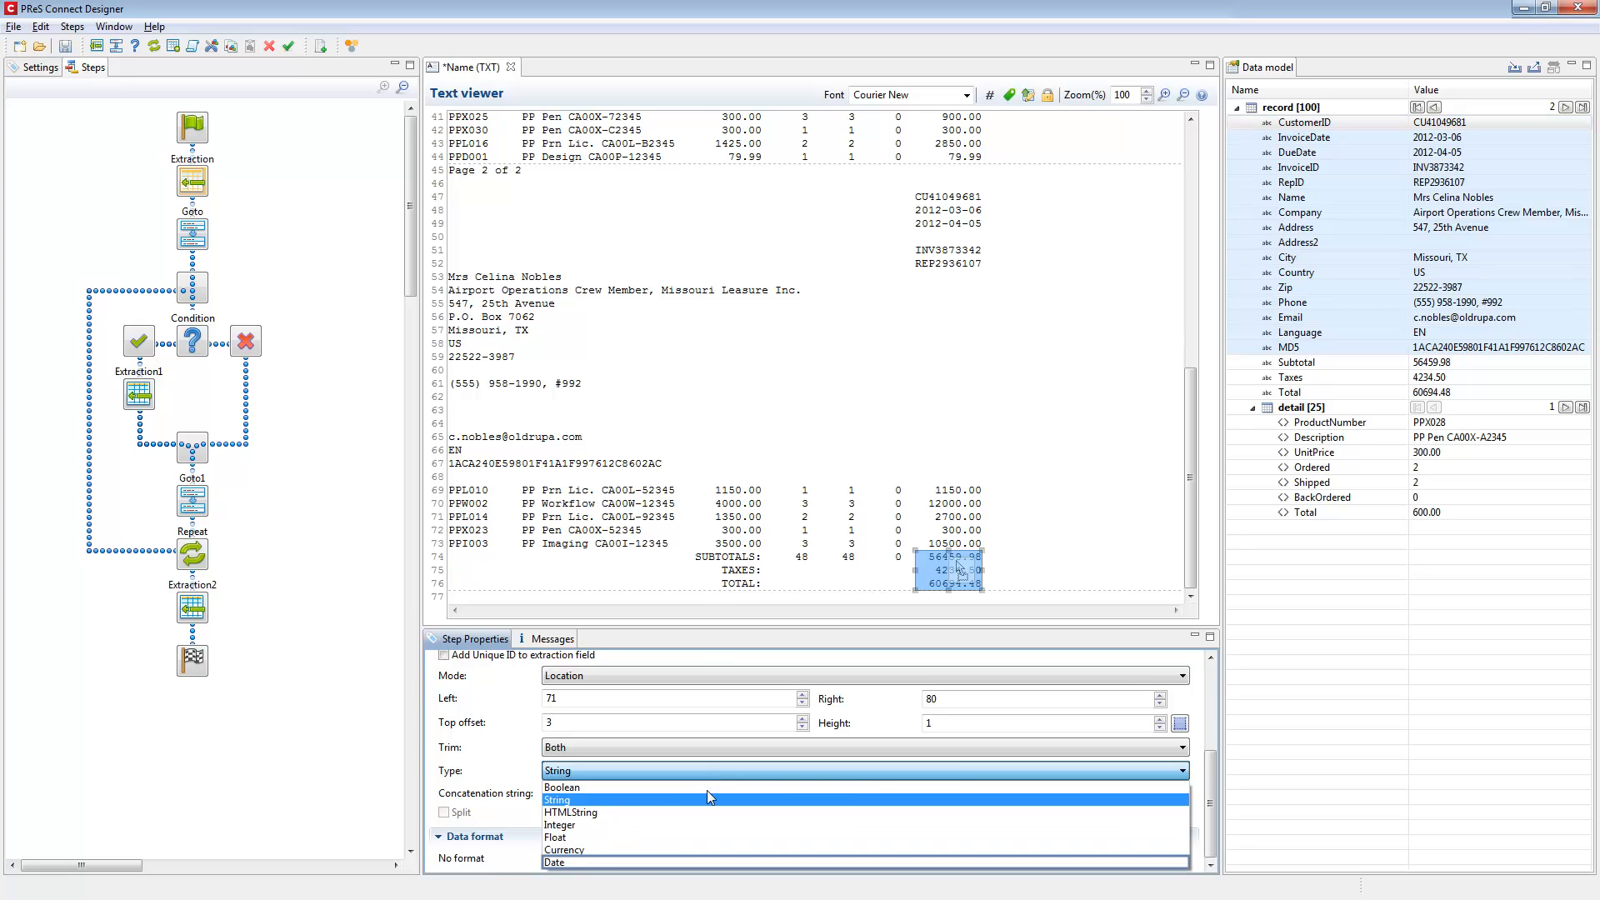
click(628, 850)
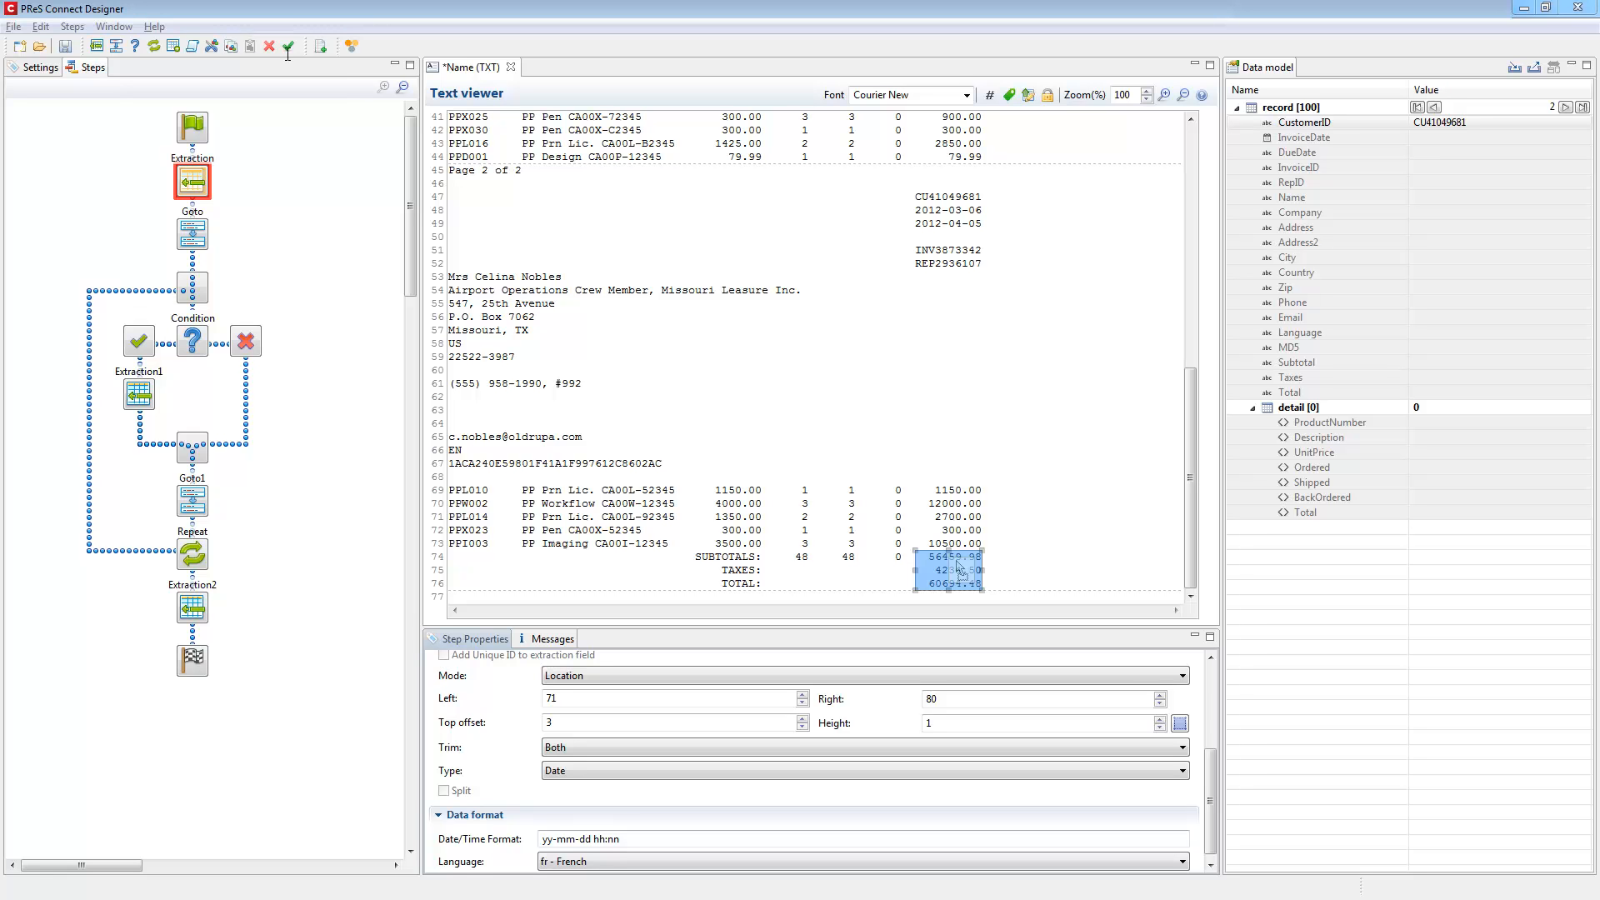
drag(644, 839, 521, 844)
text(yyyy-mm-dd)
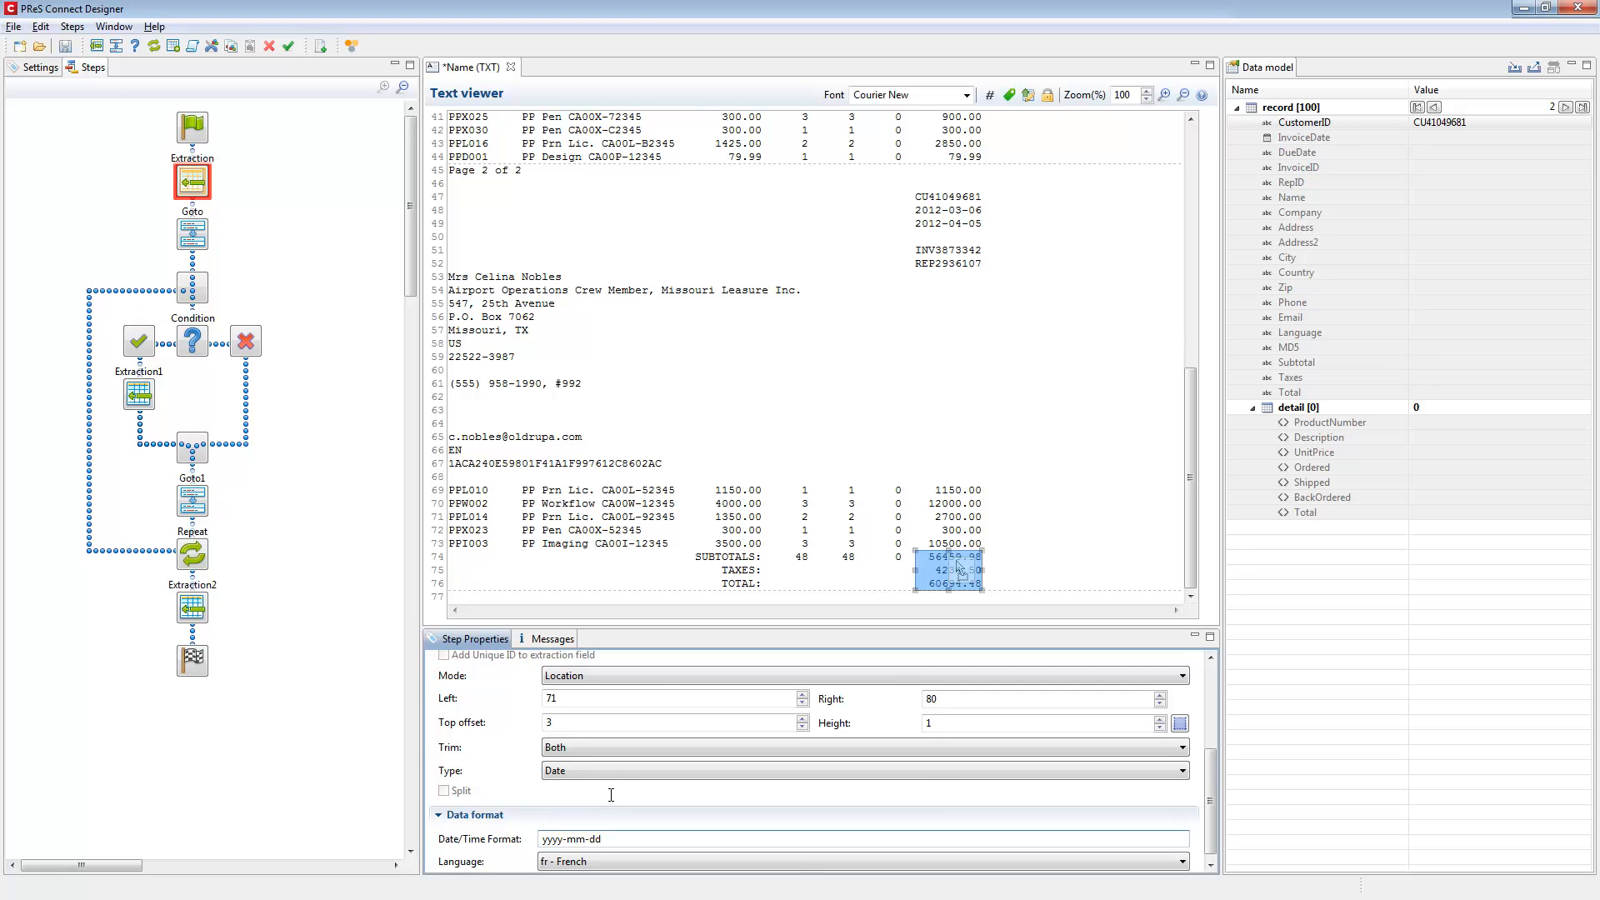
click(616, 724)
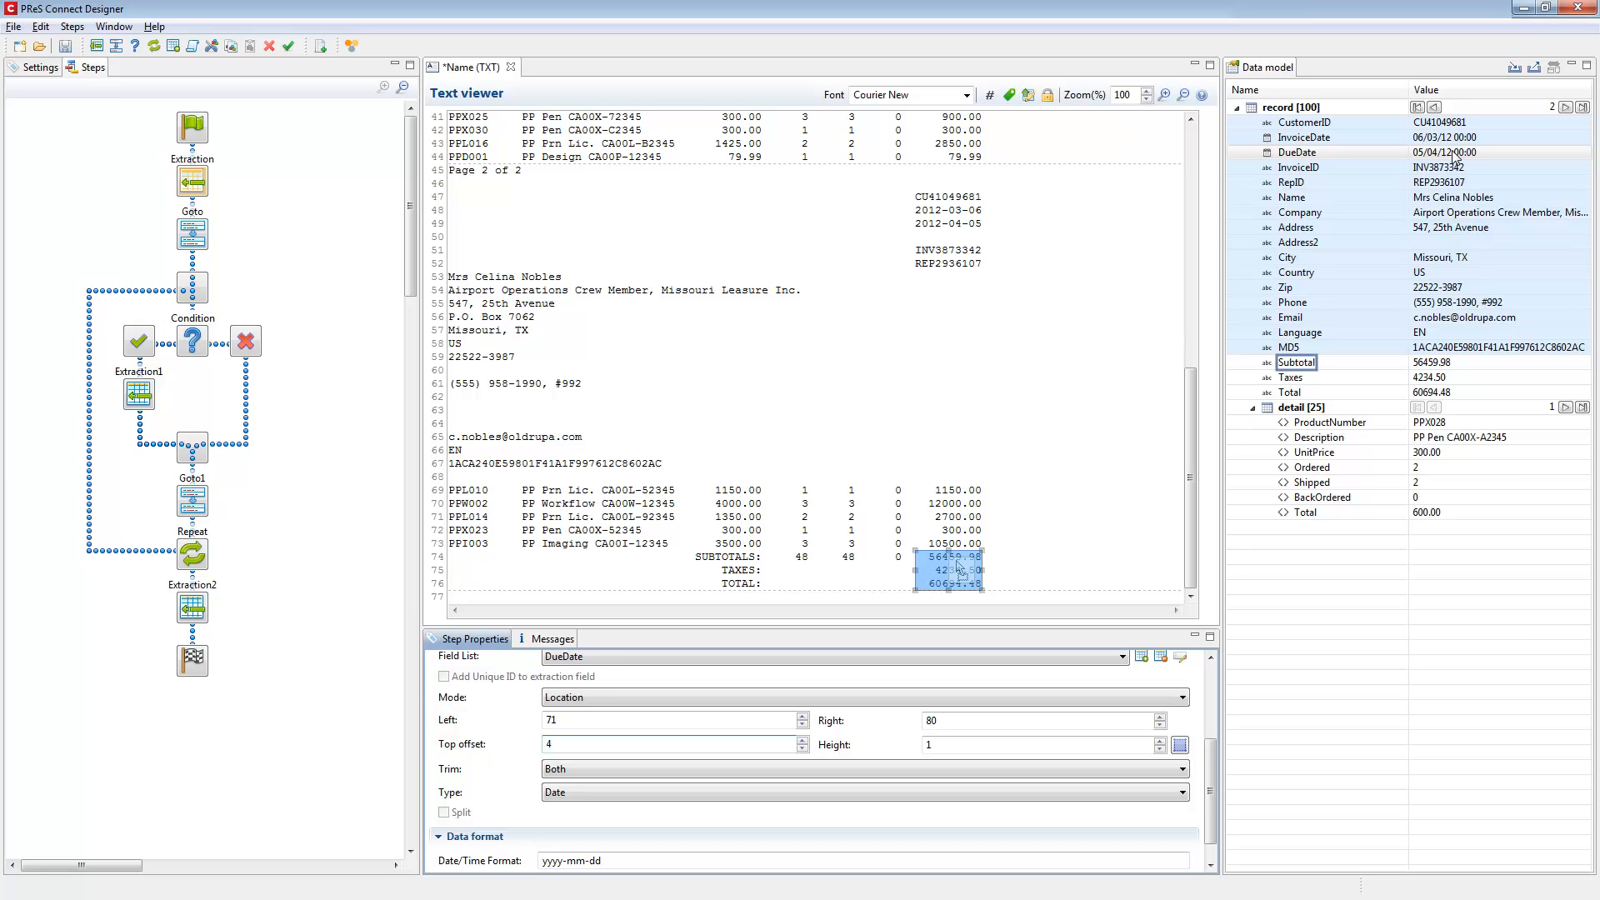
Set the Subtotal field's type to Currency, with no currency sign and a period as decimal separator
click(1453, 368)
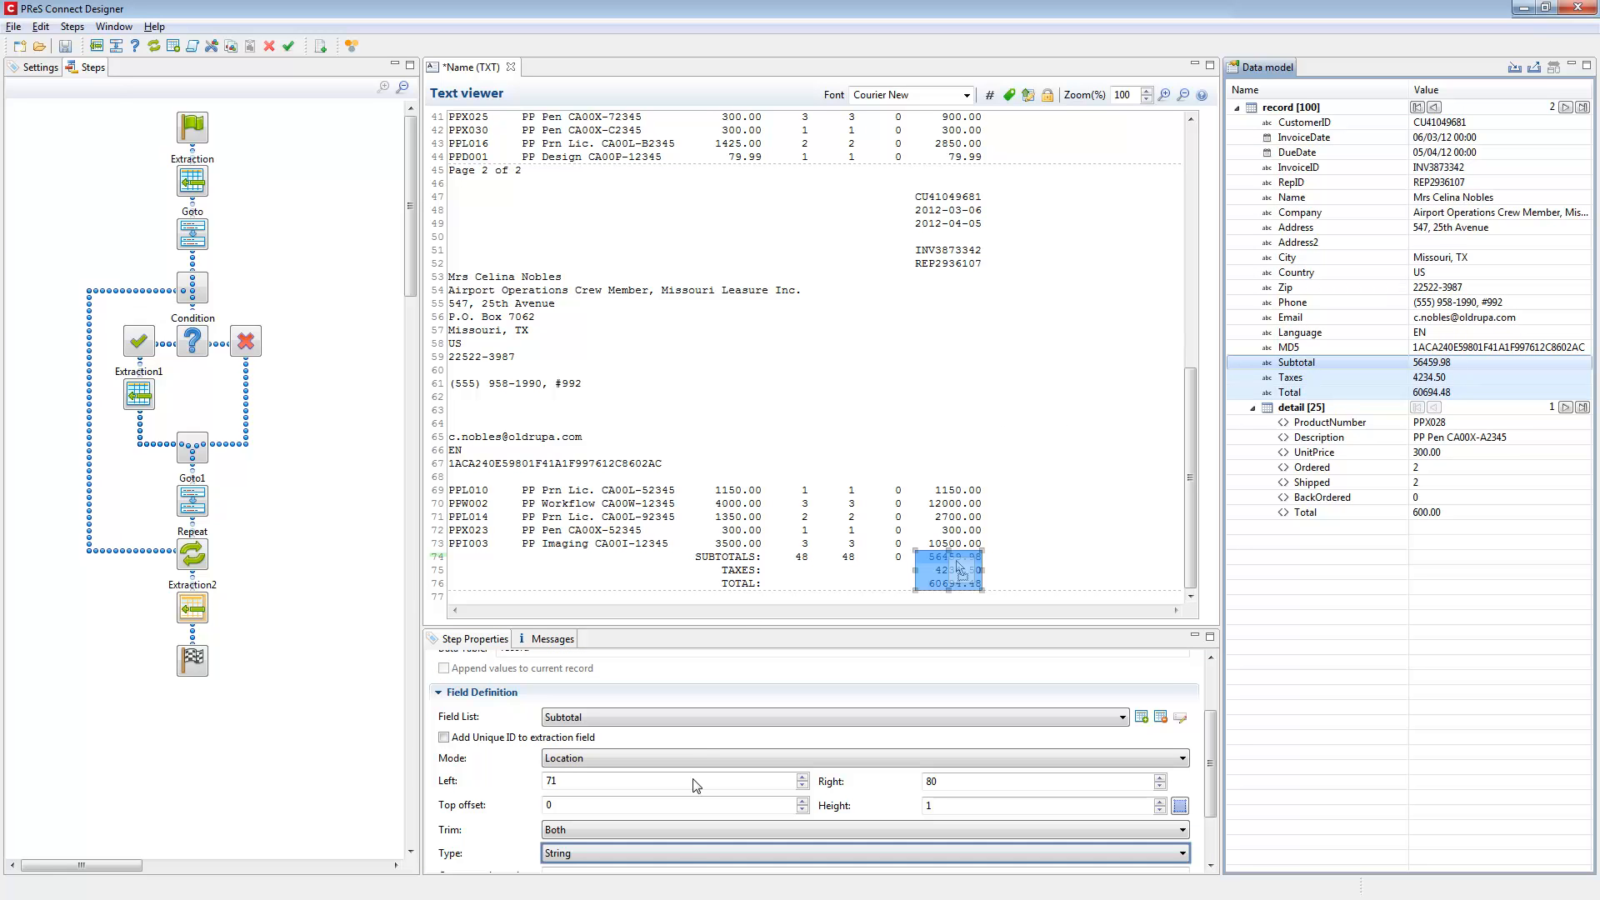
click(688, 850)
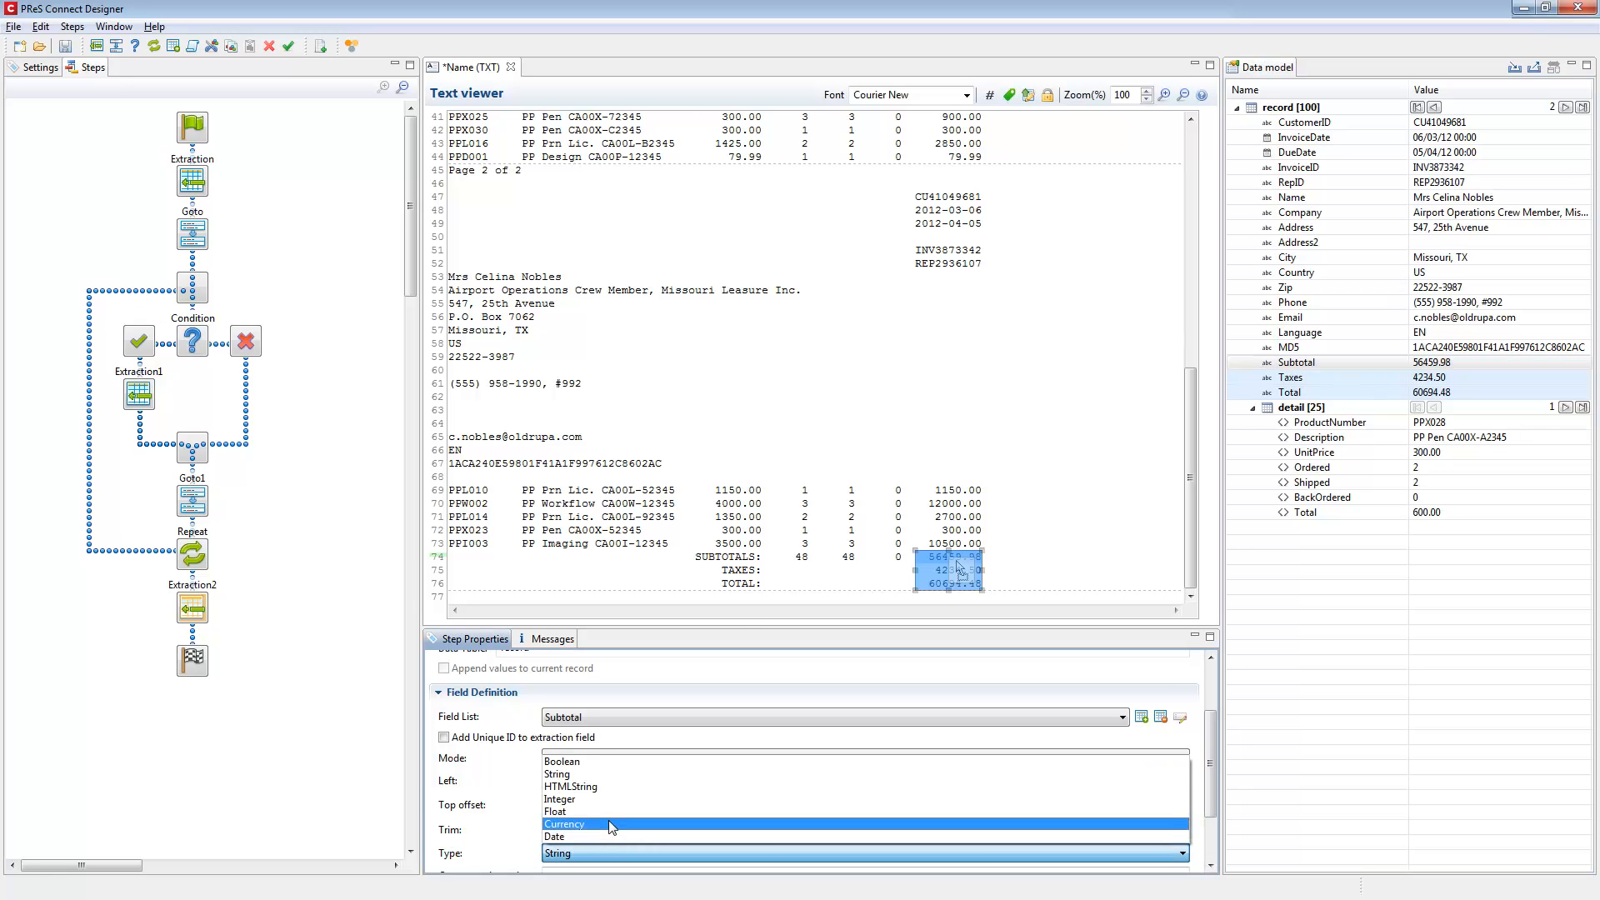
click(608, 823)
scroll(1216, 723, down, 2)
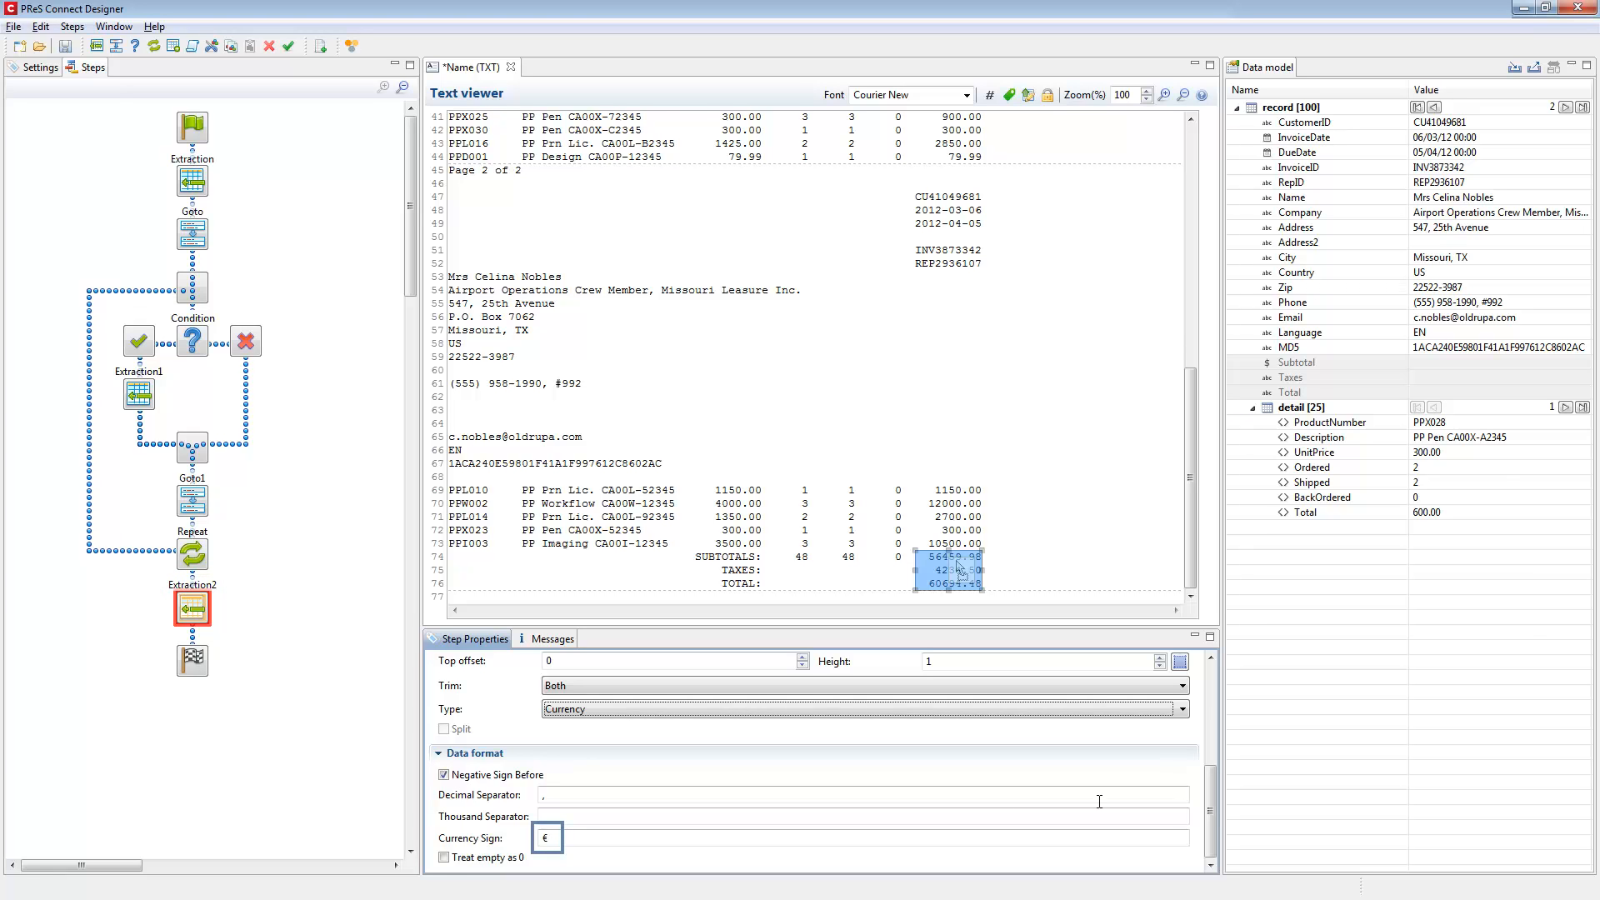
double_click(582, 836)
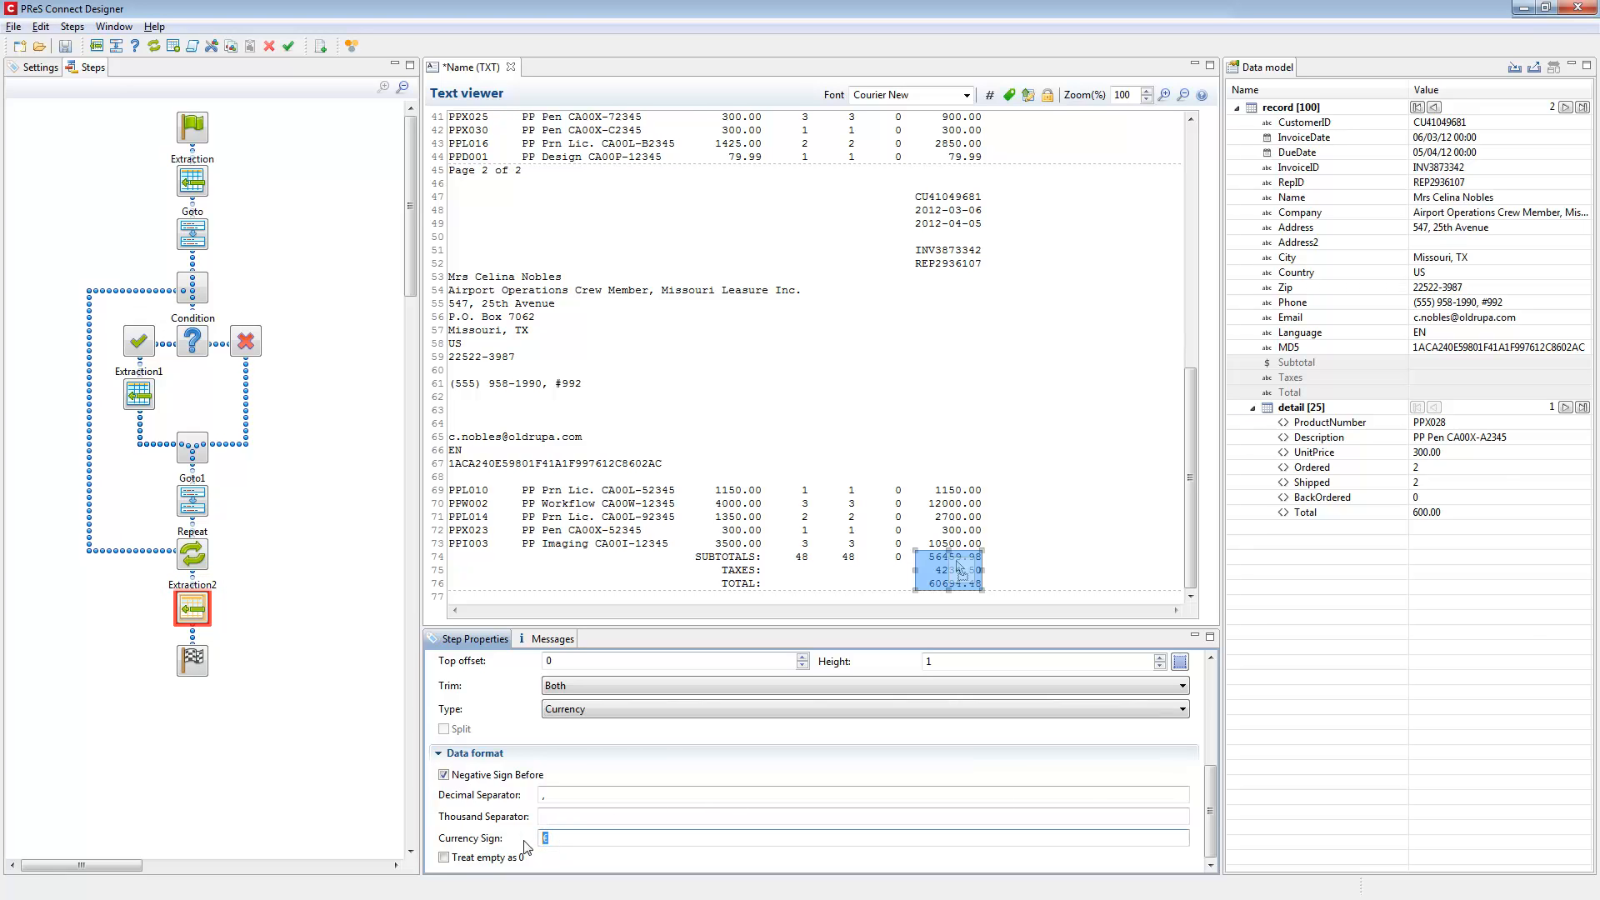
key(BackSpace)
drag(548, 796, 539, 801)
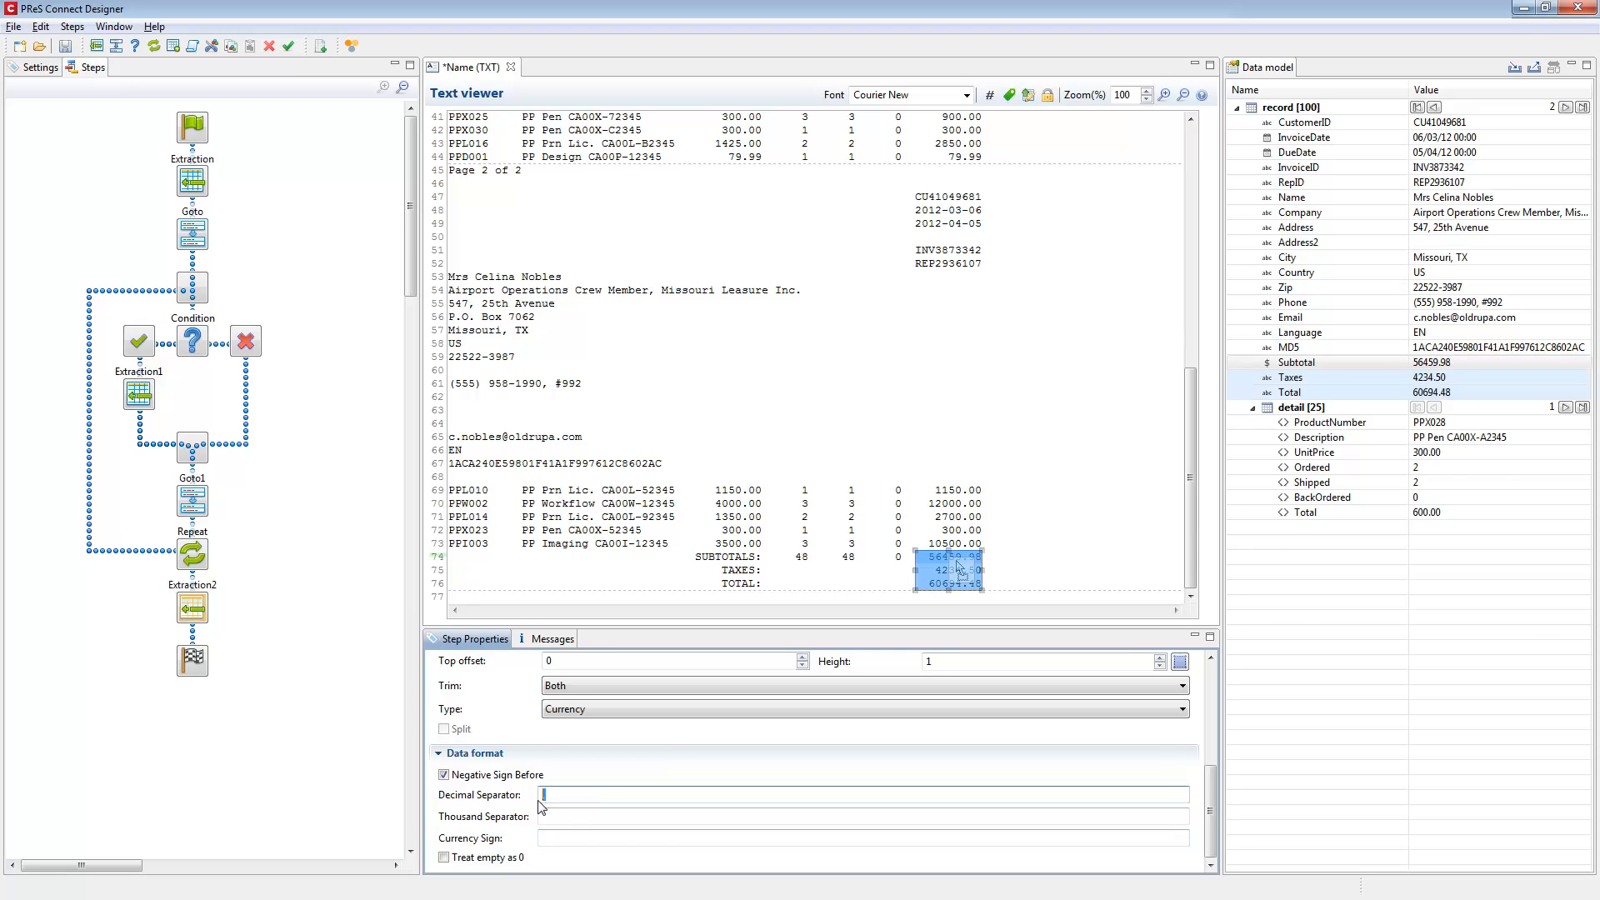
key(Tab)
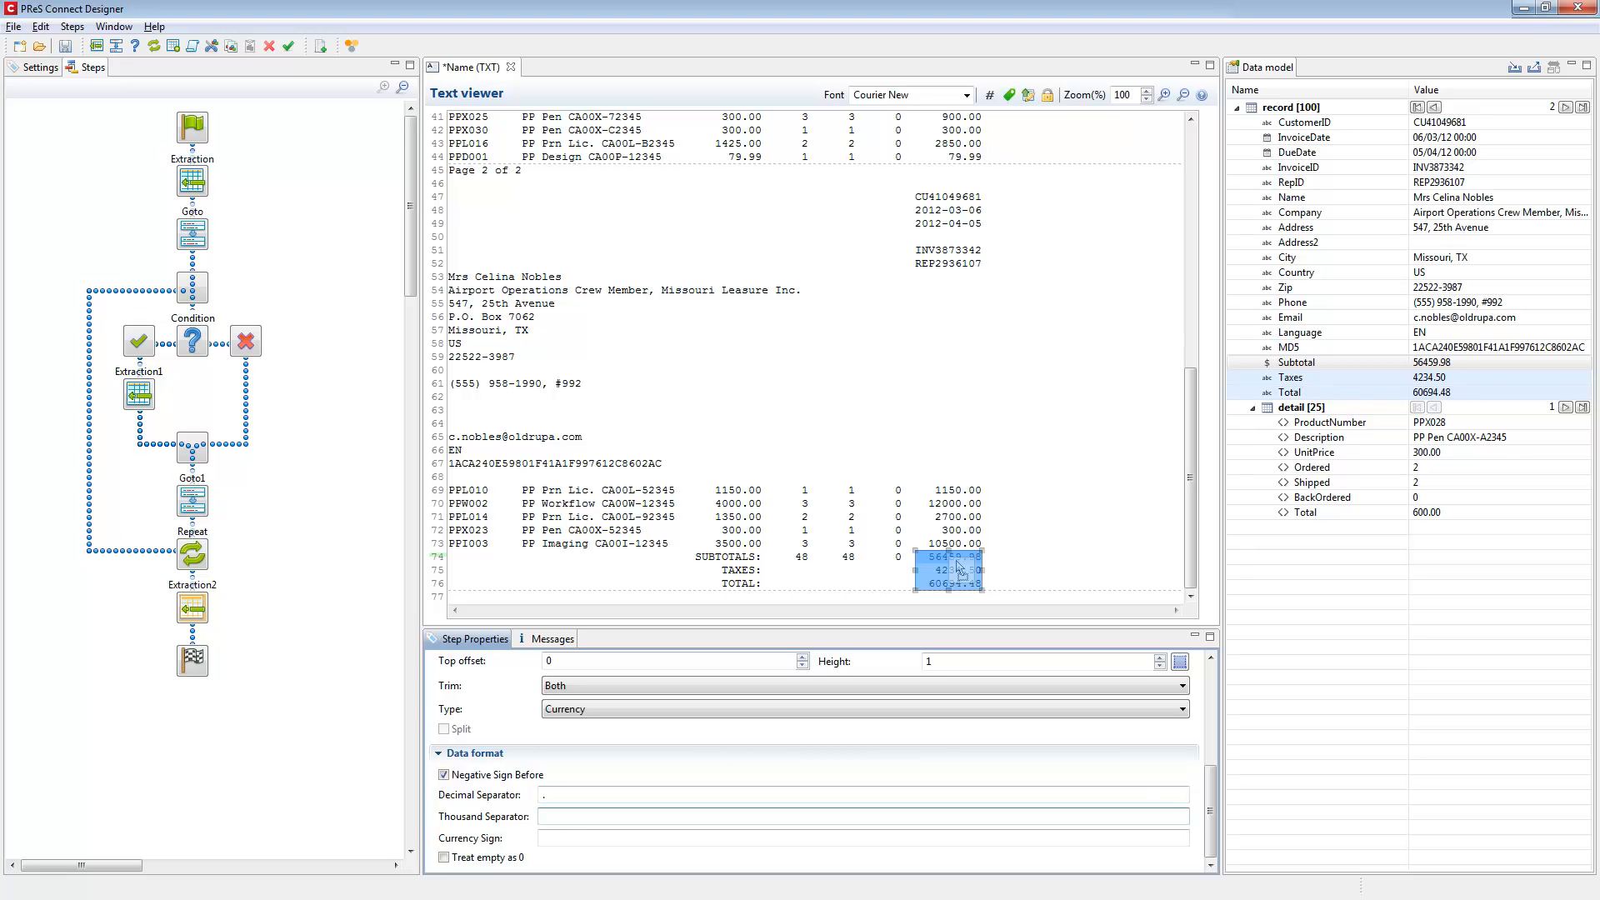